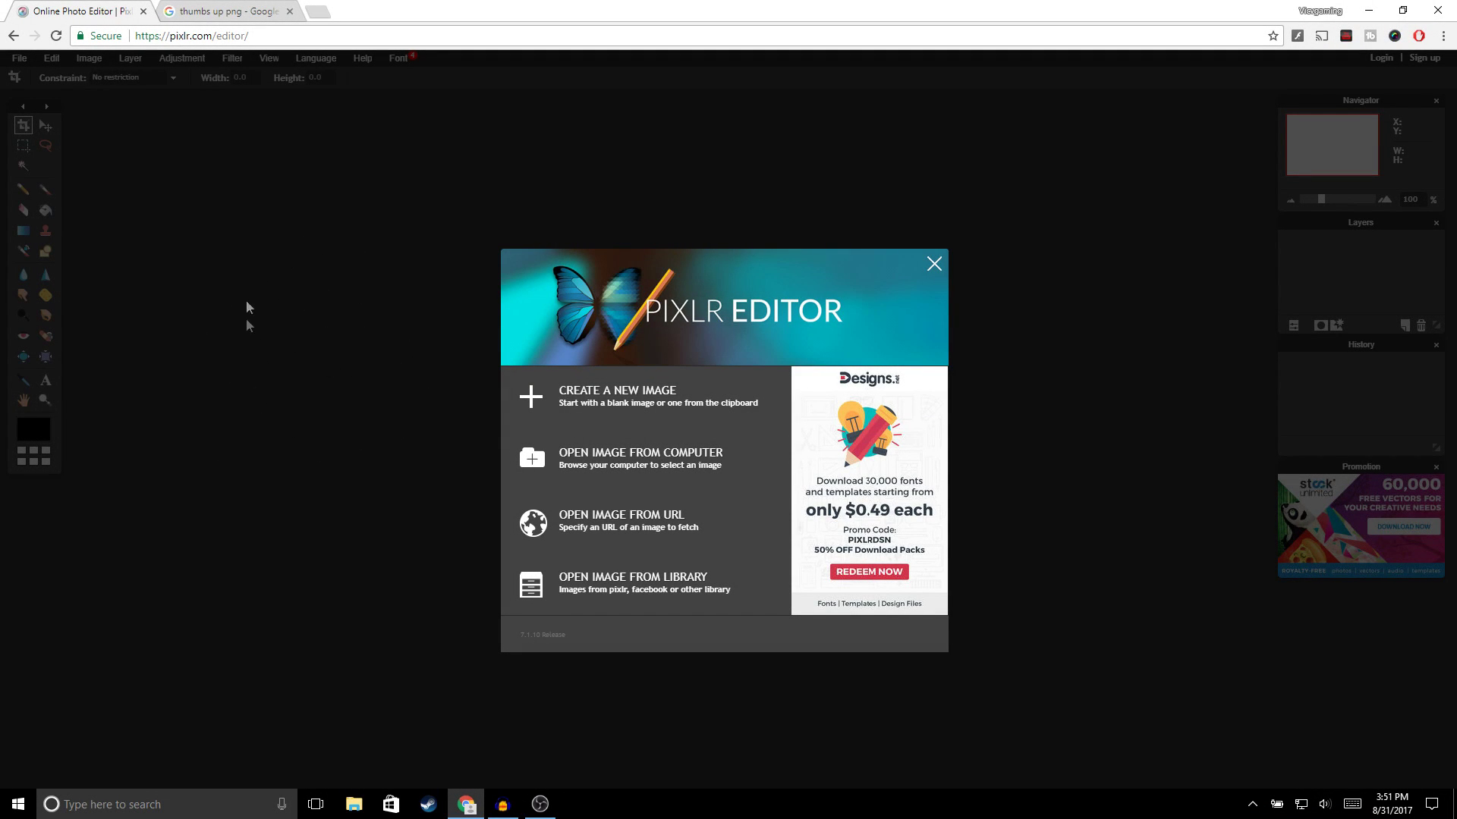
Create a new transparent 1920x1080 canvas using the Movie 1080p size preset
click(608, 403)
click(797, 406)
scroll(740, 478, down, 5)
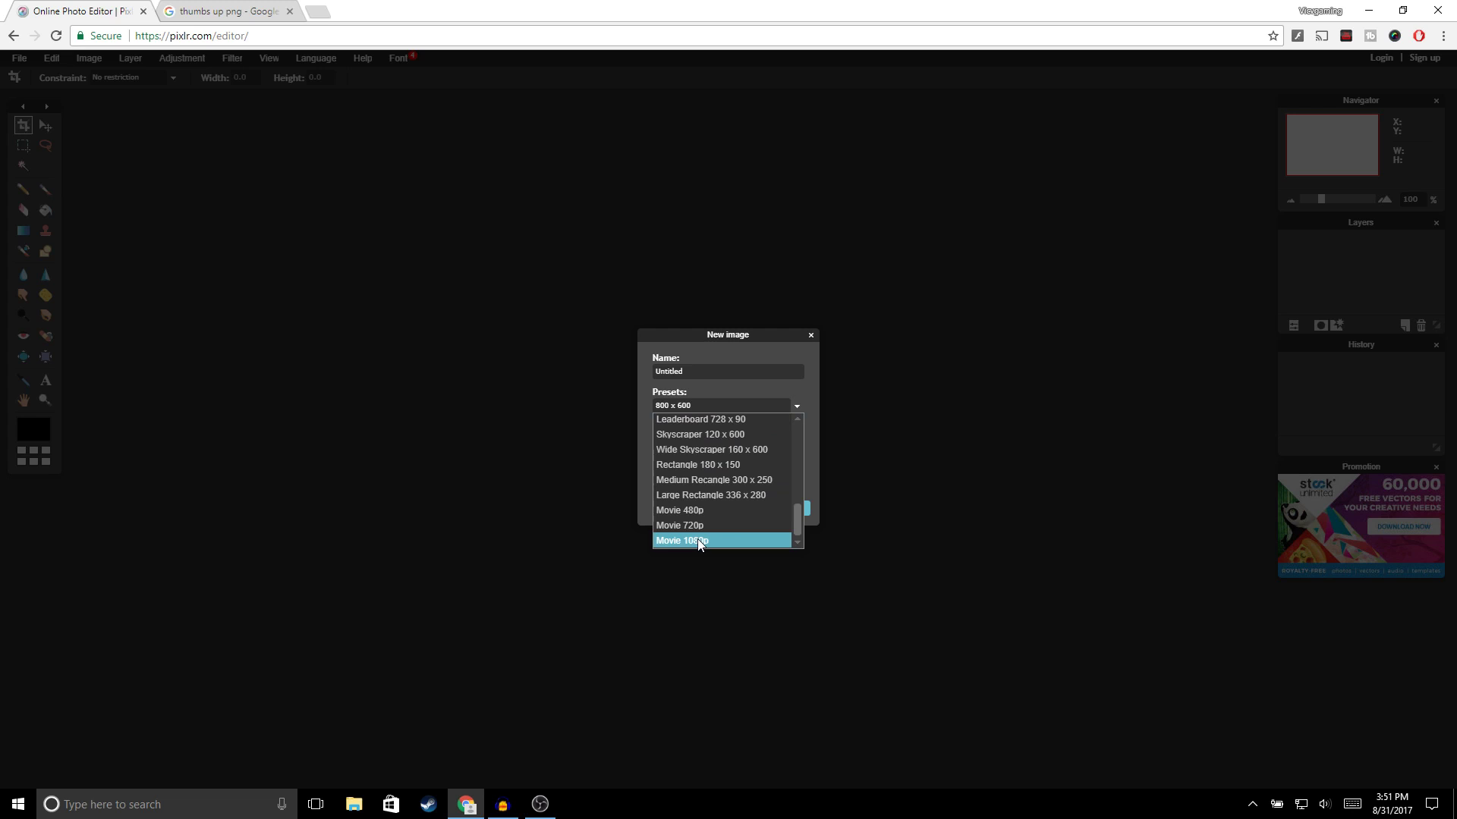
click(699, 541)
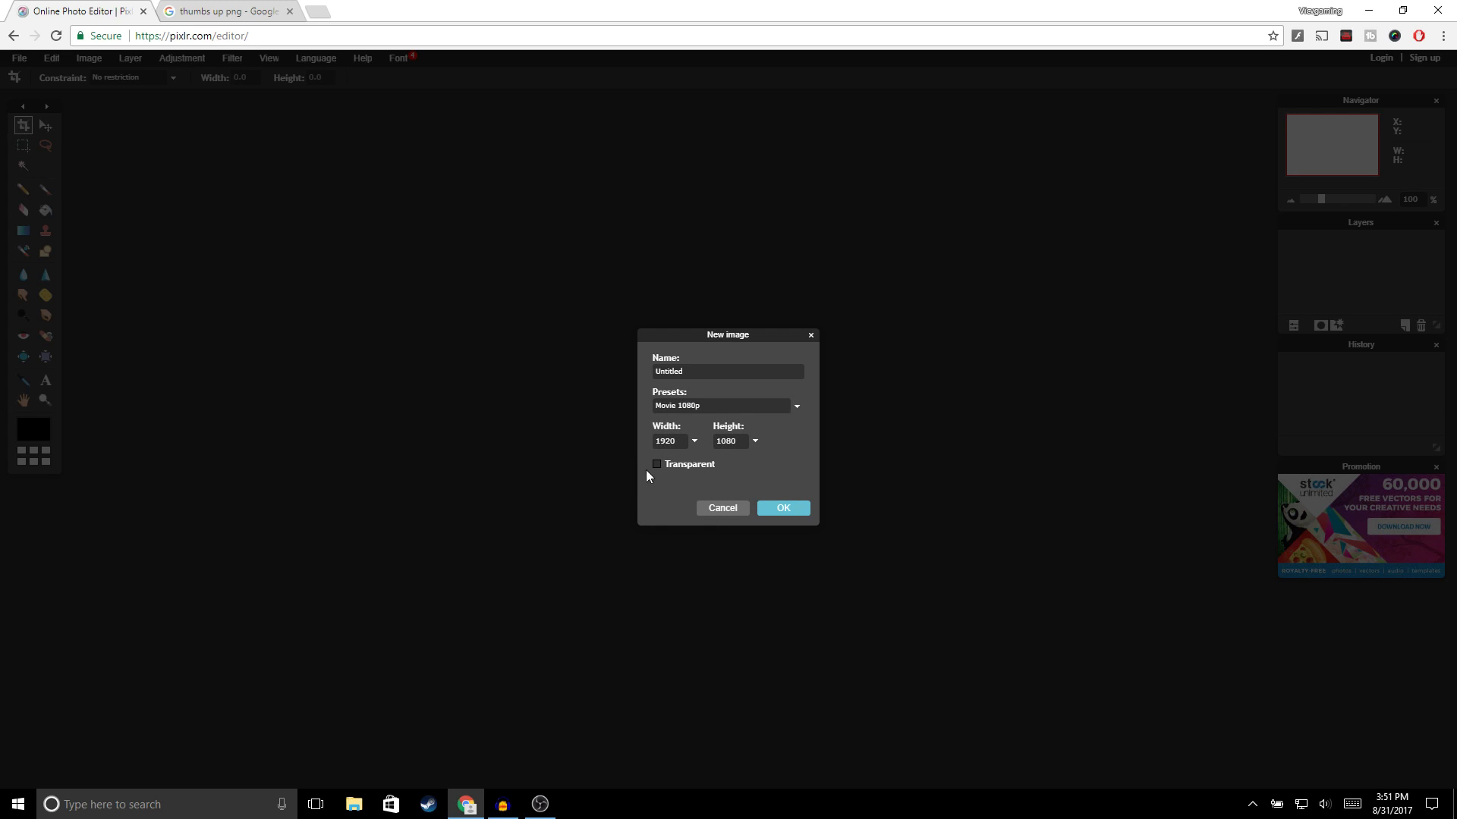
click(783, 508)
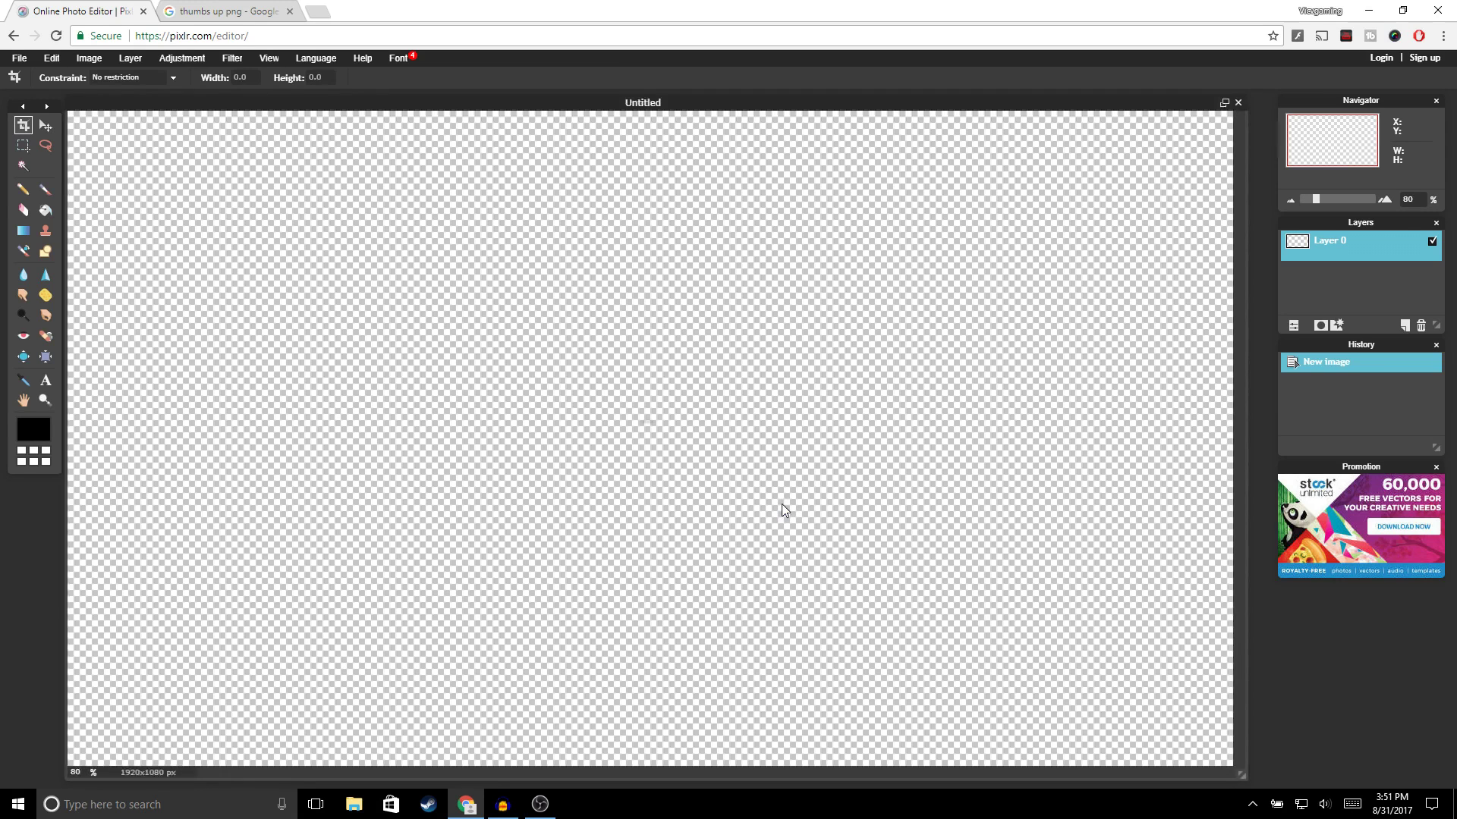
Draw a rectangle filled with bright cyan (#00e5ff) across the canvas's bottom-left corner
click(41, 257)
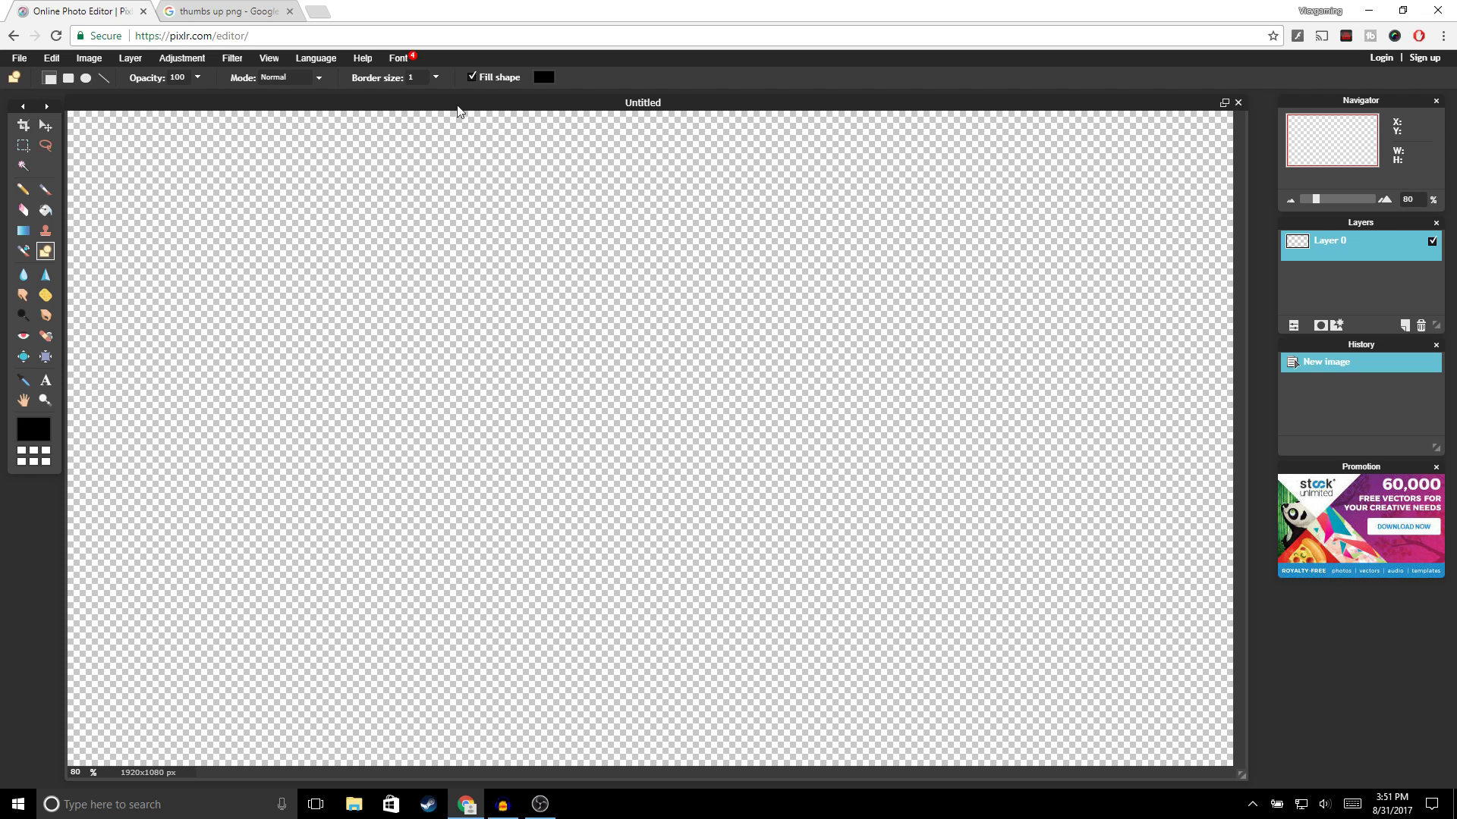
click(543, 79)
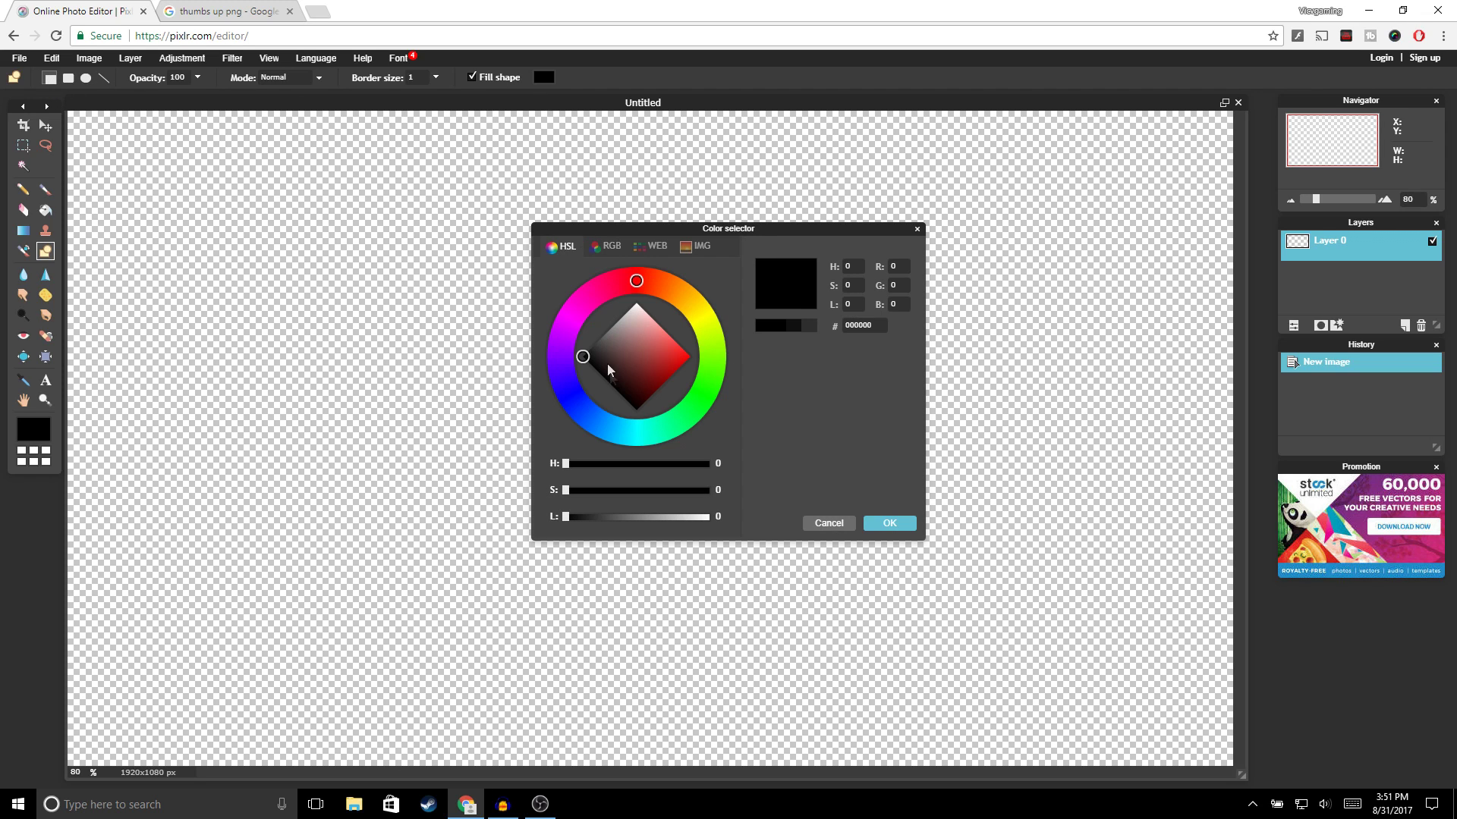
drag(593, 419, 630, 440)
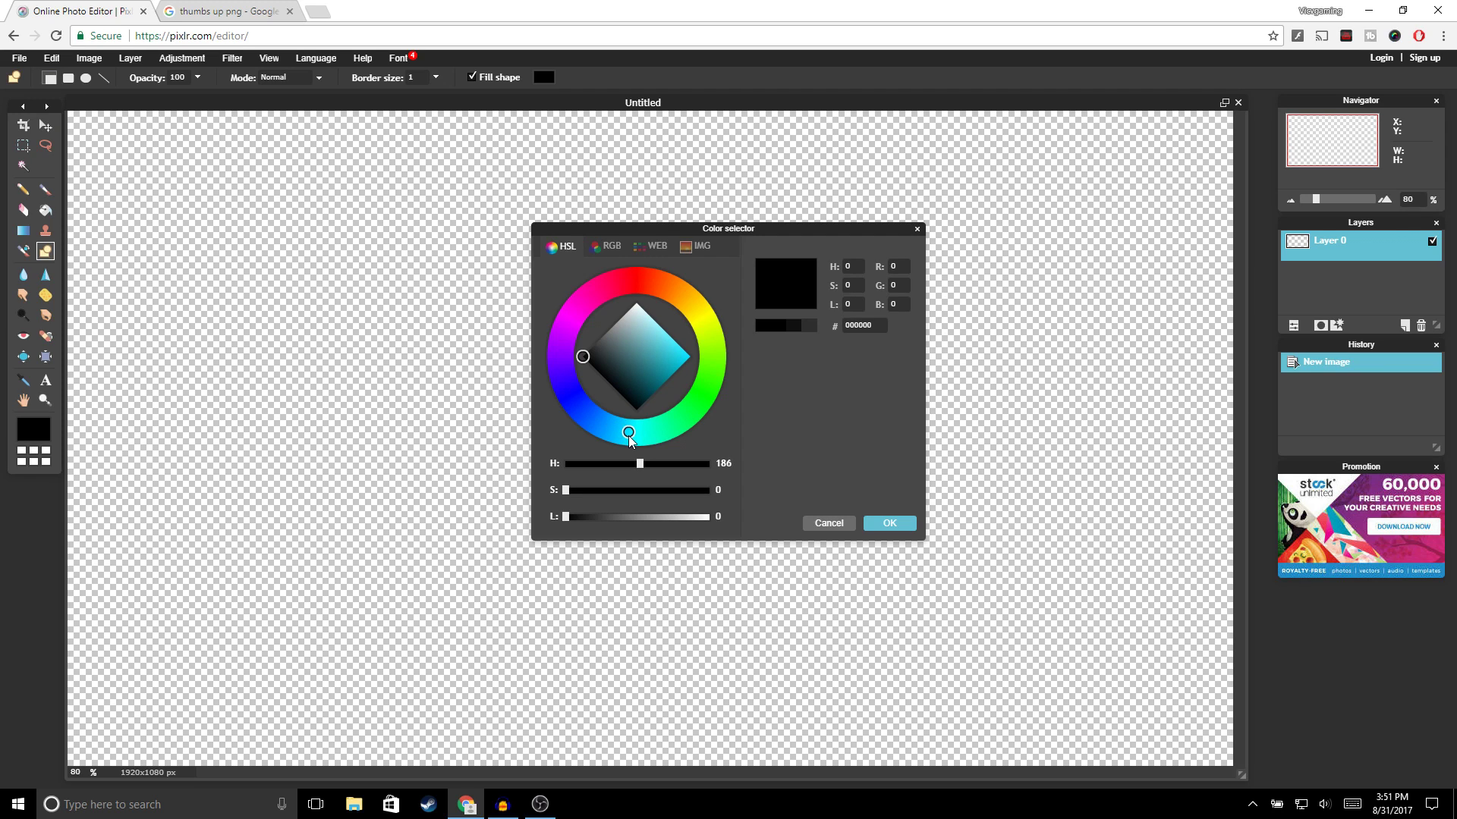
drag(566, 518, 709, 516)
drag(567, 490, 710, 490)
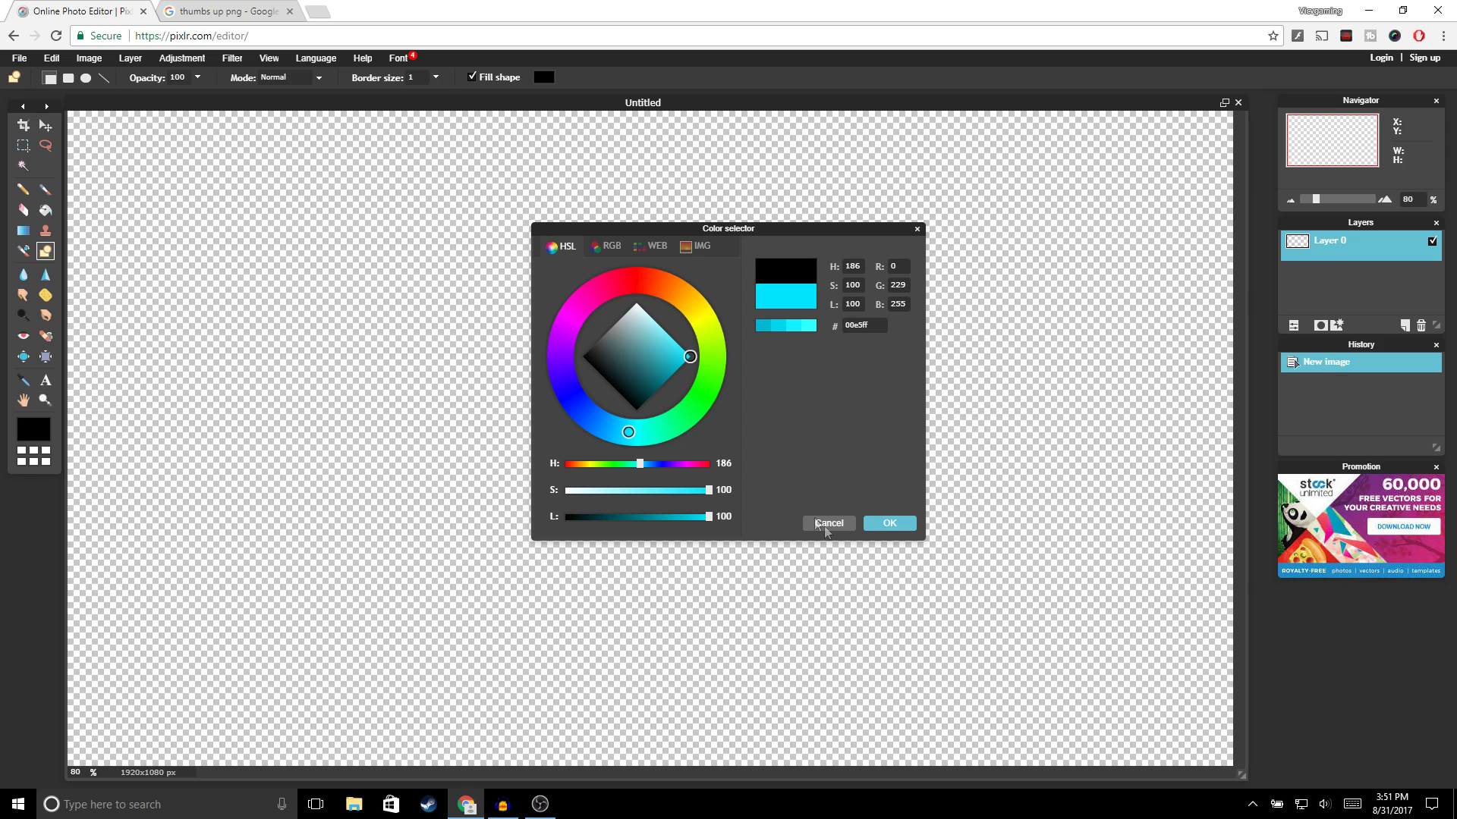
click(889, 524)
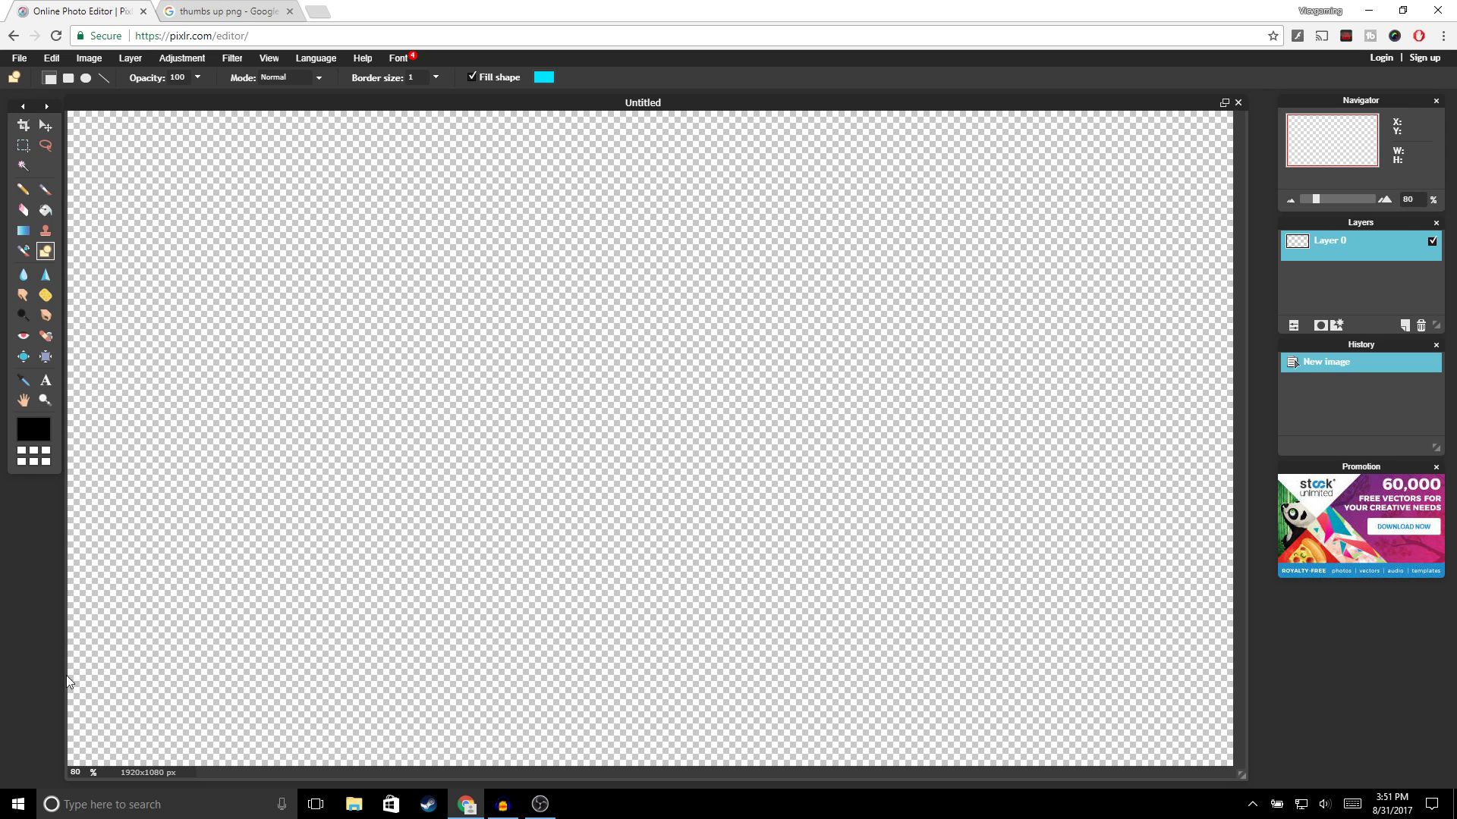
drag(71, 674, 233, 730)
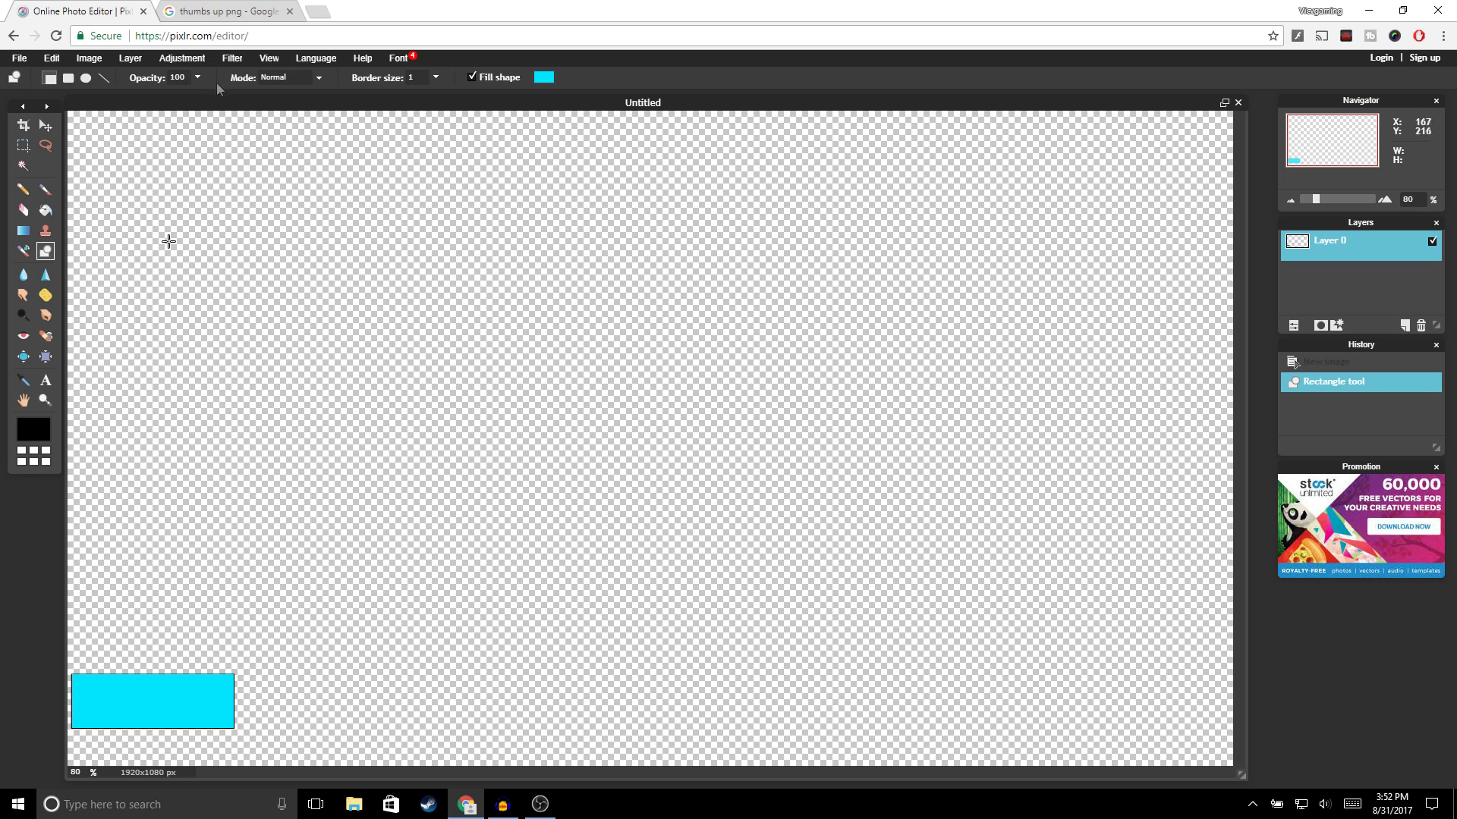
Load the Thumbs_Up image from the Desktop as a new layer with Open image as layer
click(228, 11)
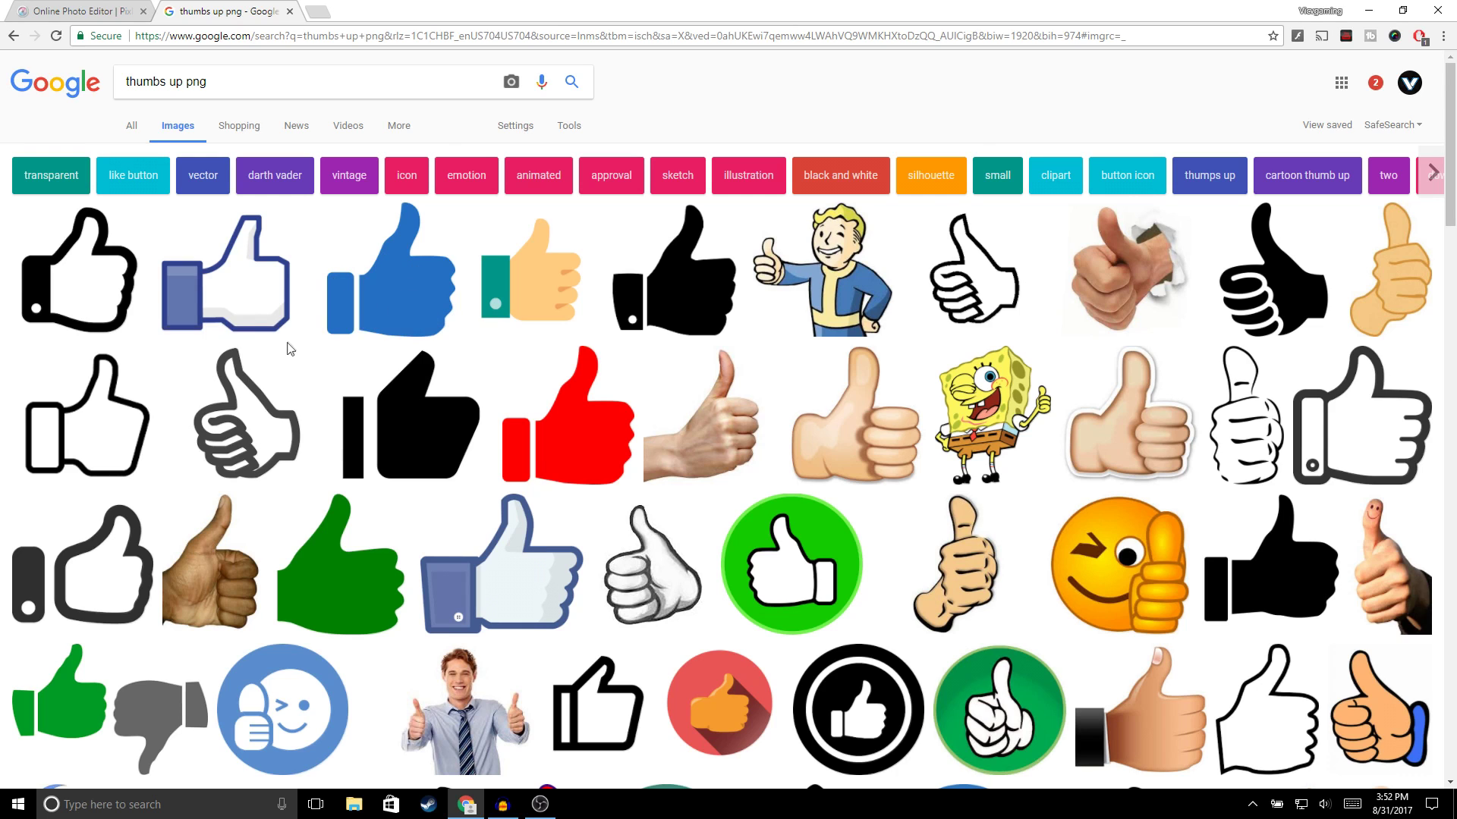
click(99, 12)
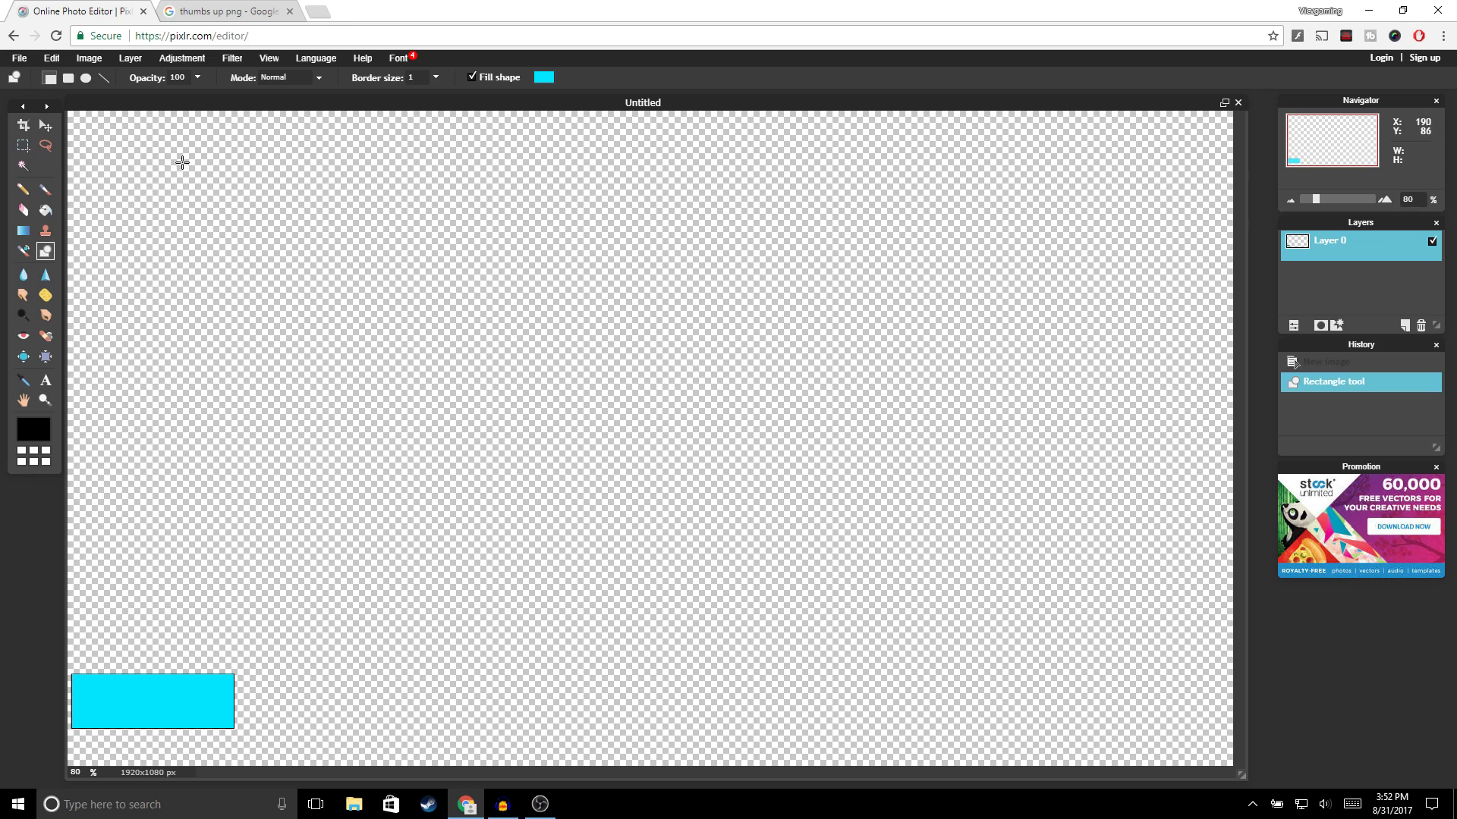
click(129, 65)
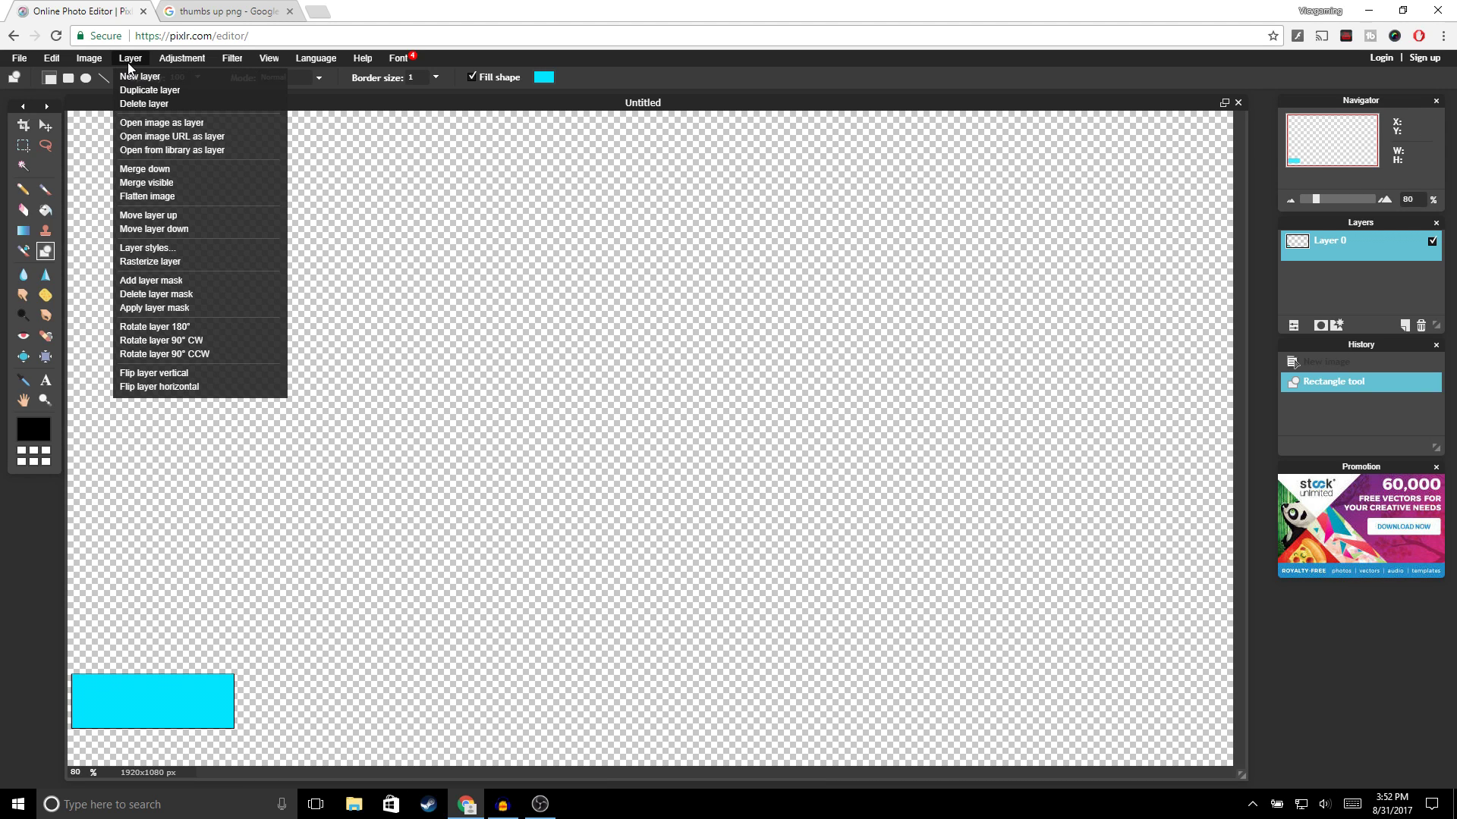
click(148, 125)
scroll(218, 224, down, 2)
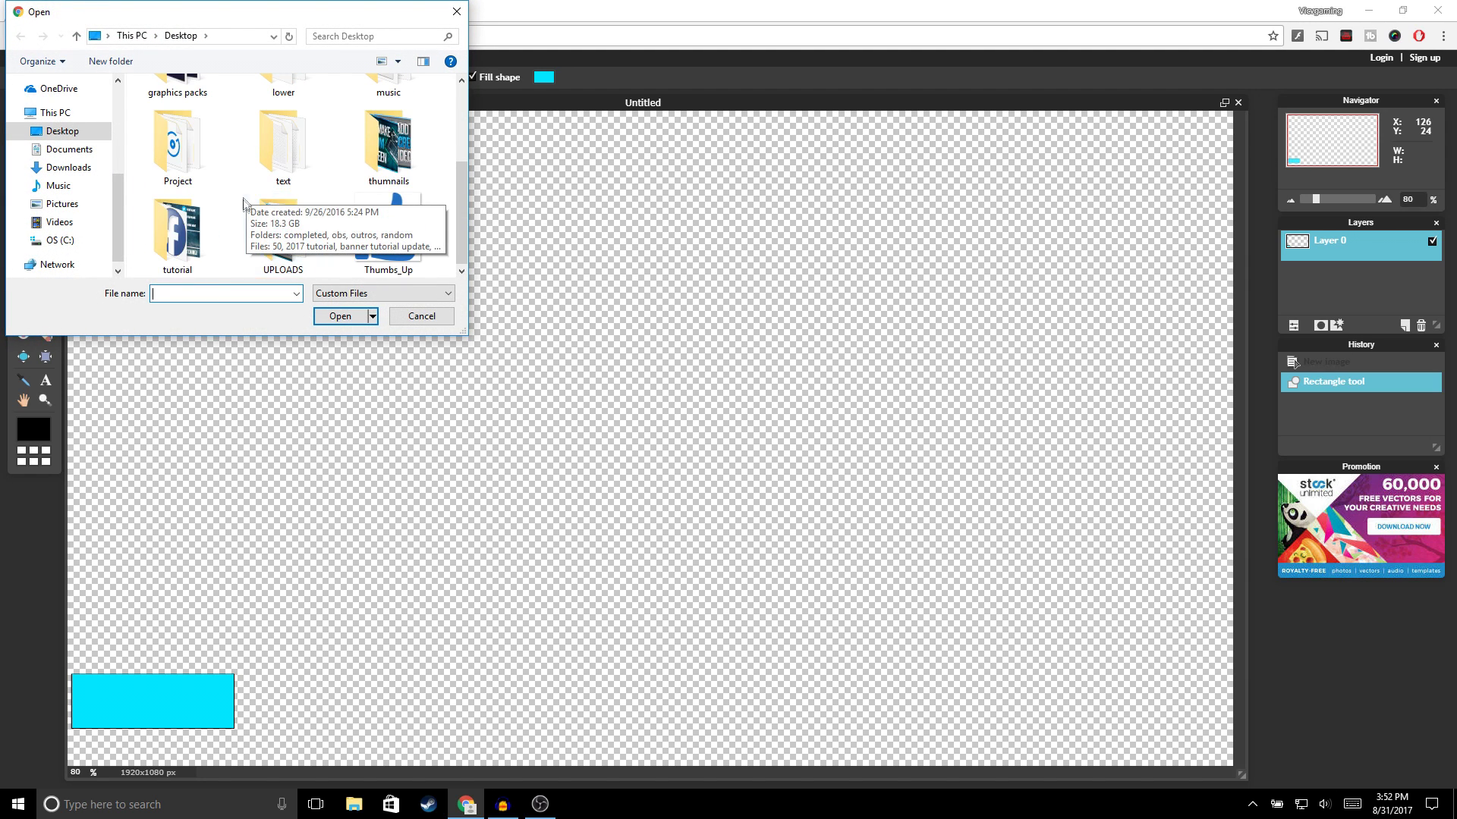
double_click(387, 229)
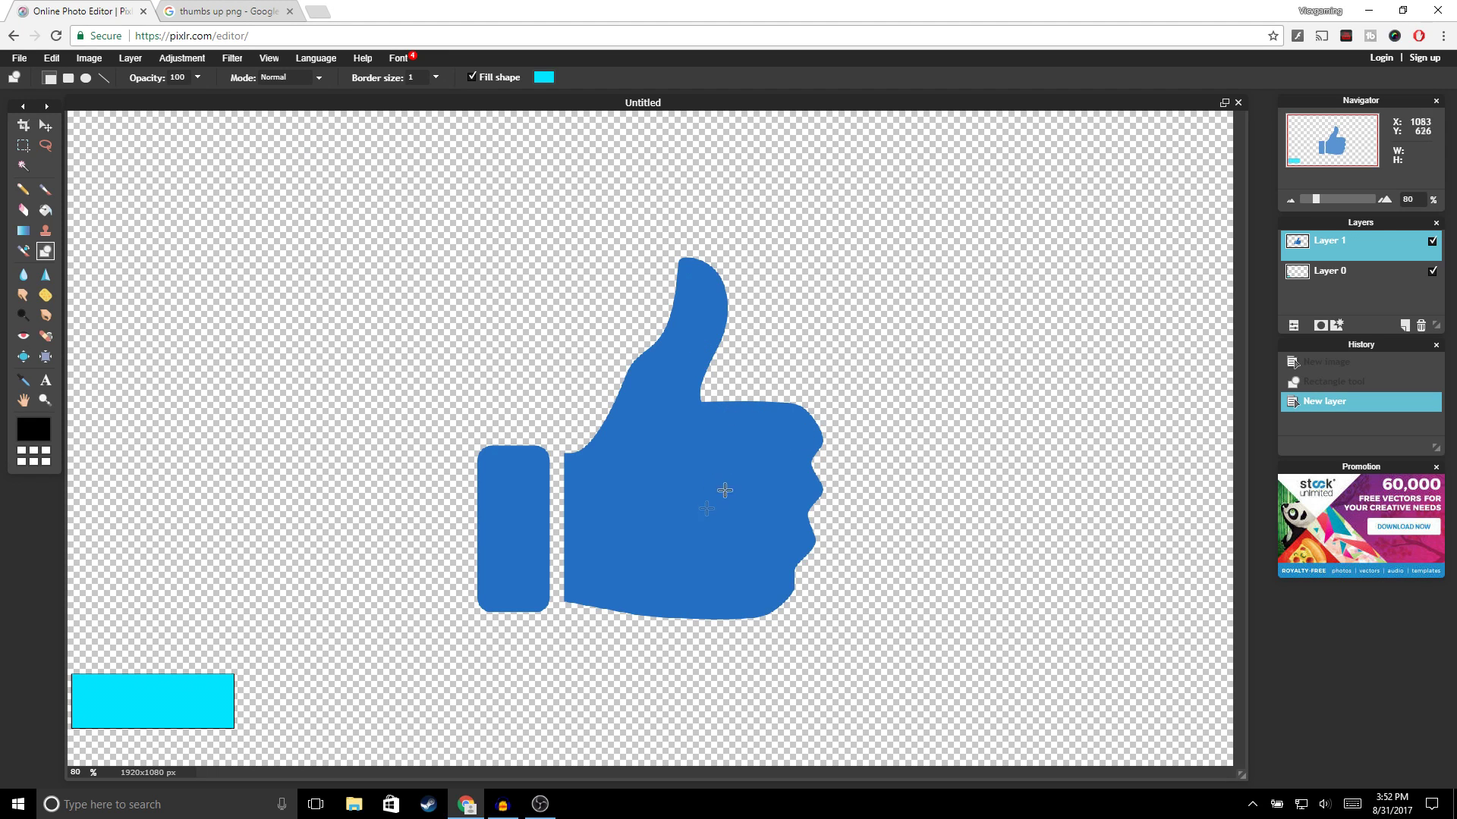
Shrink the thumbs-up, place it at the cyan bar's right end, and merge visible layers
click(52, 60)
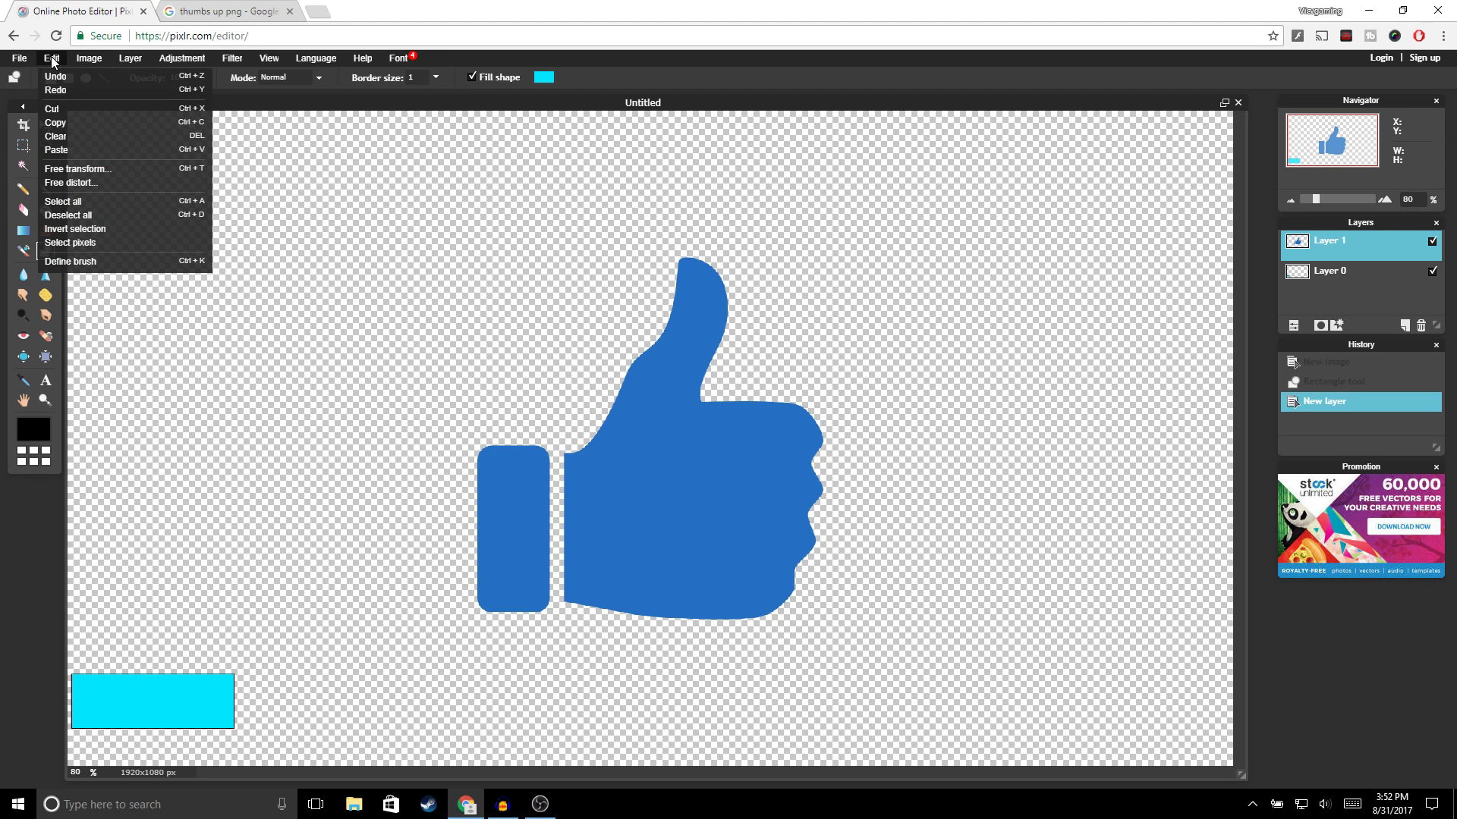
click(99, 166)
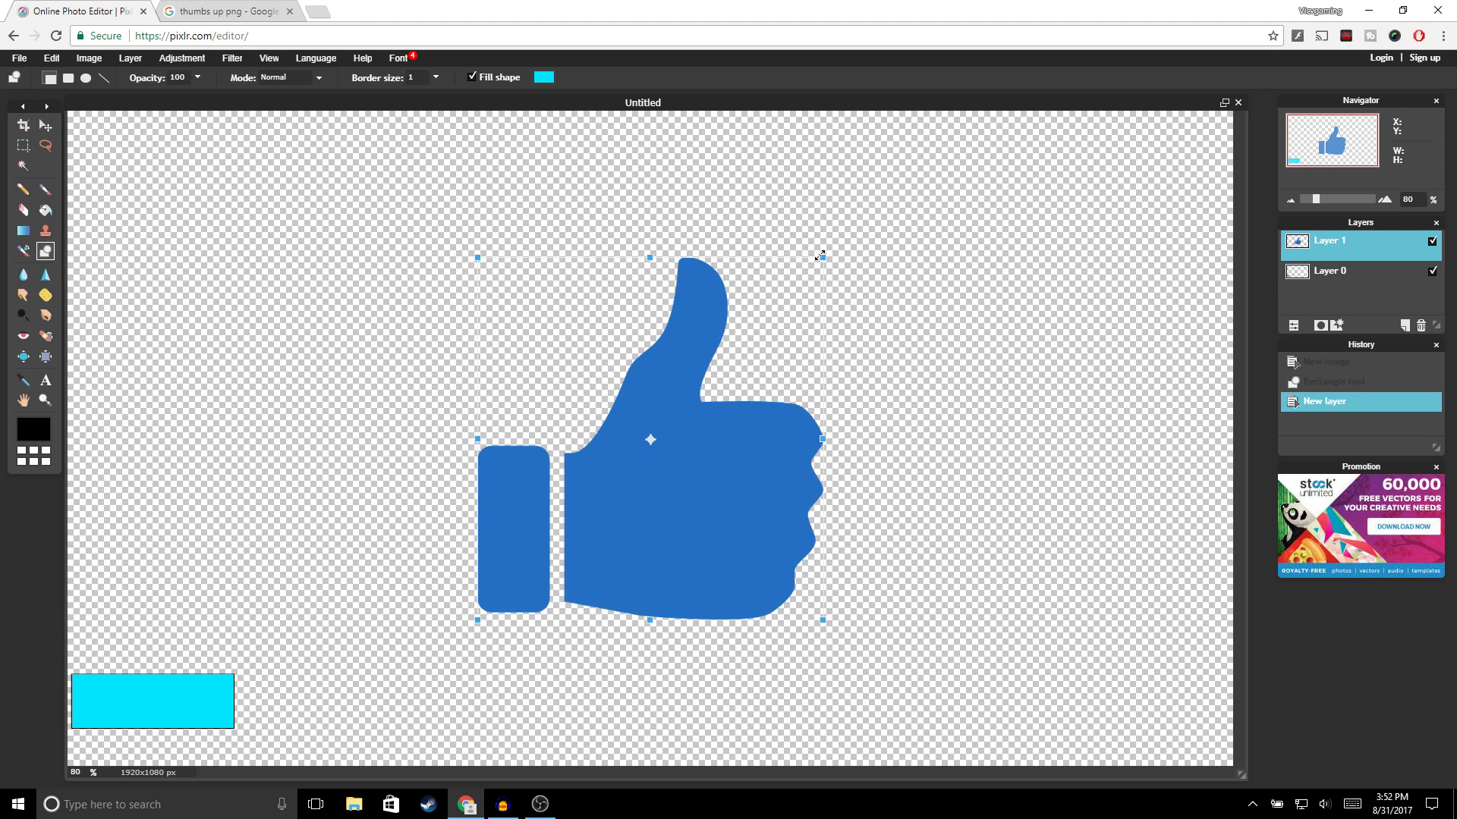
drag(820, 256, 725, 387)
drag(677, 464, 308, 702)
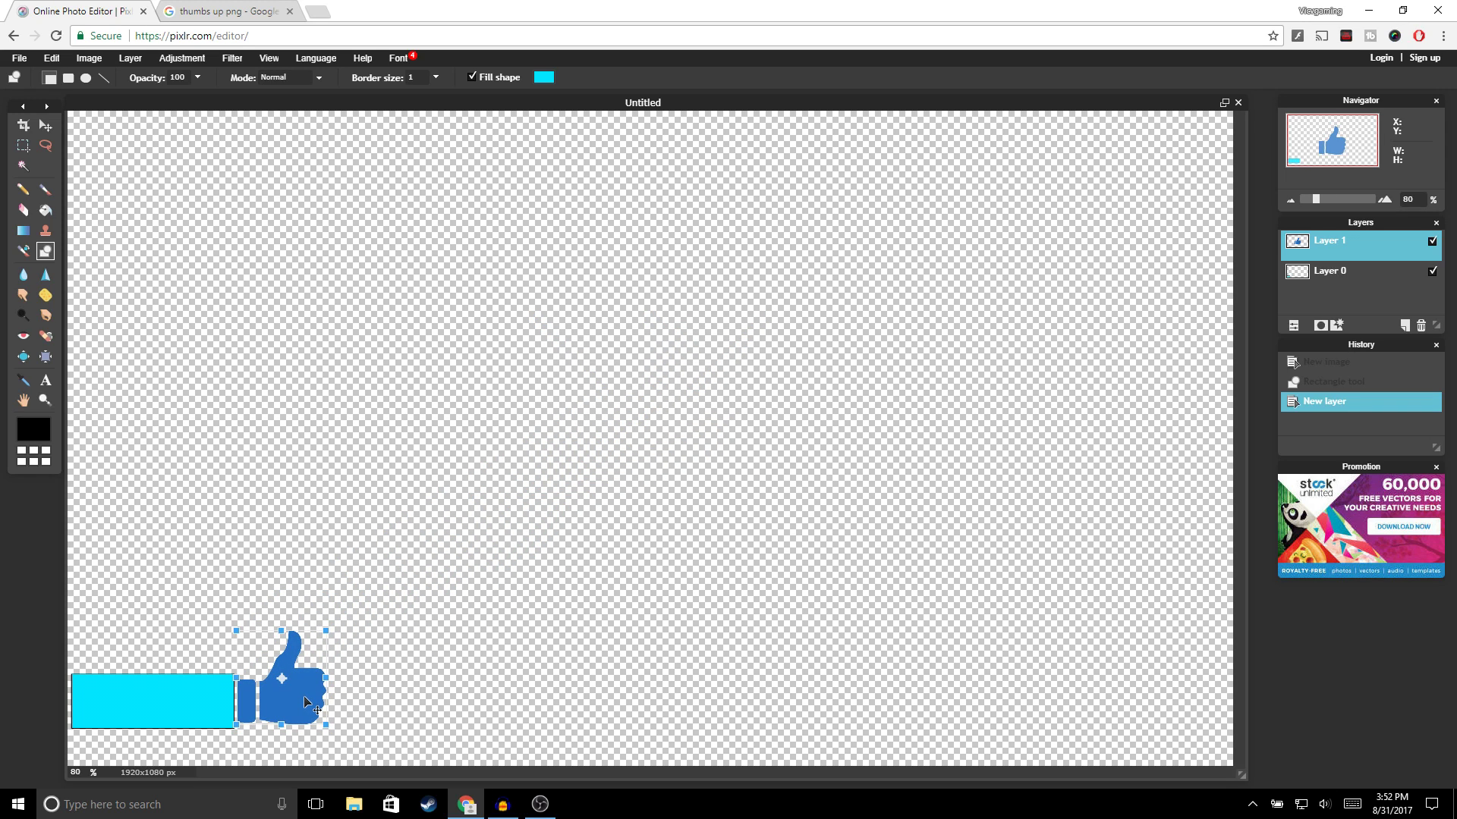
click(600, 607)
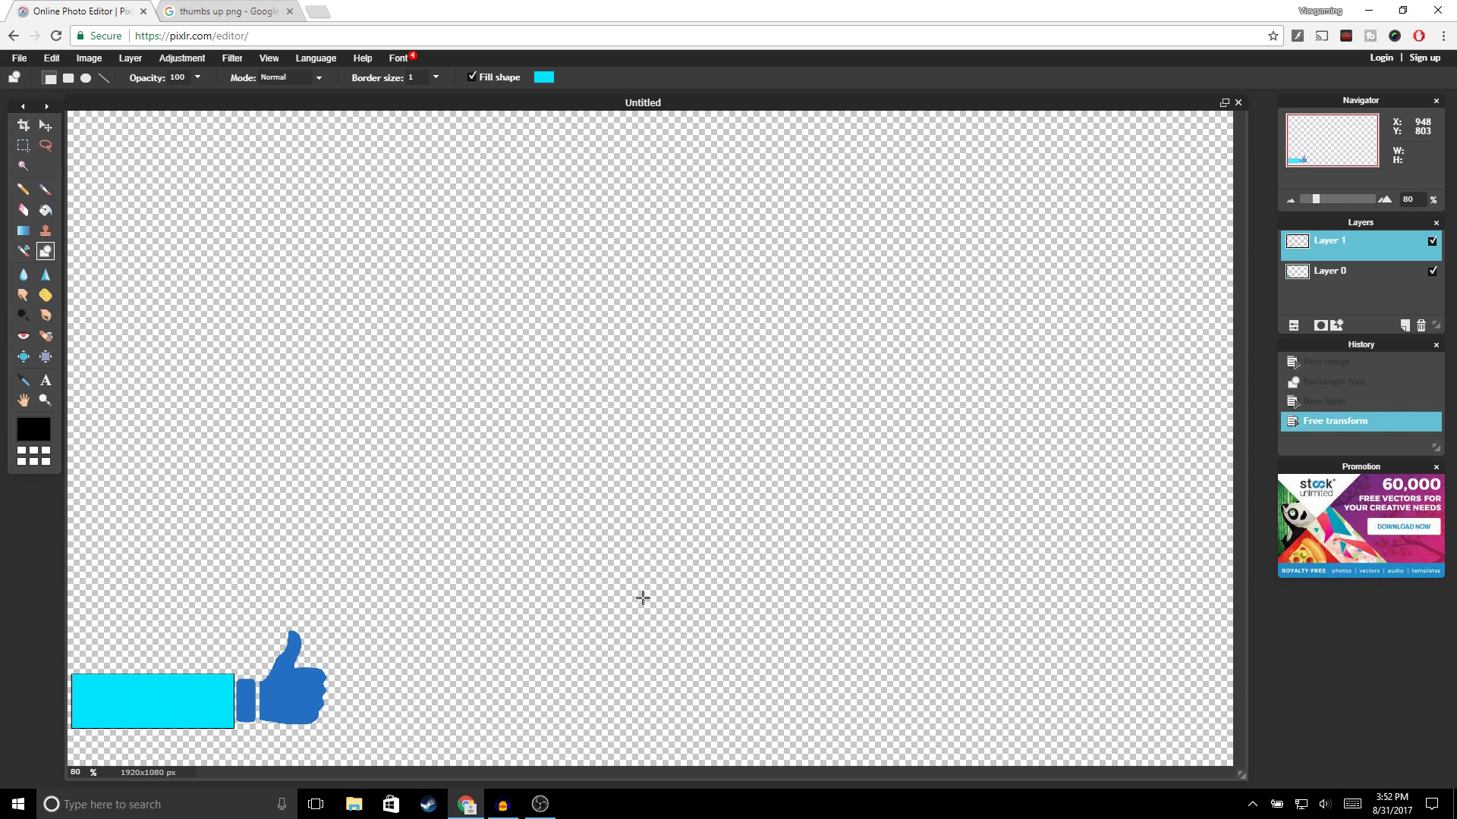
right_click(1340, 252)
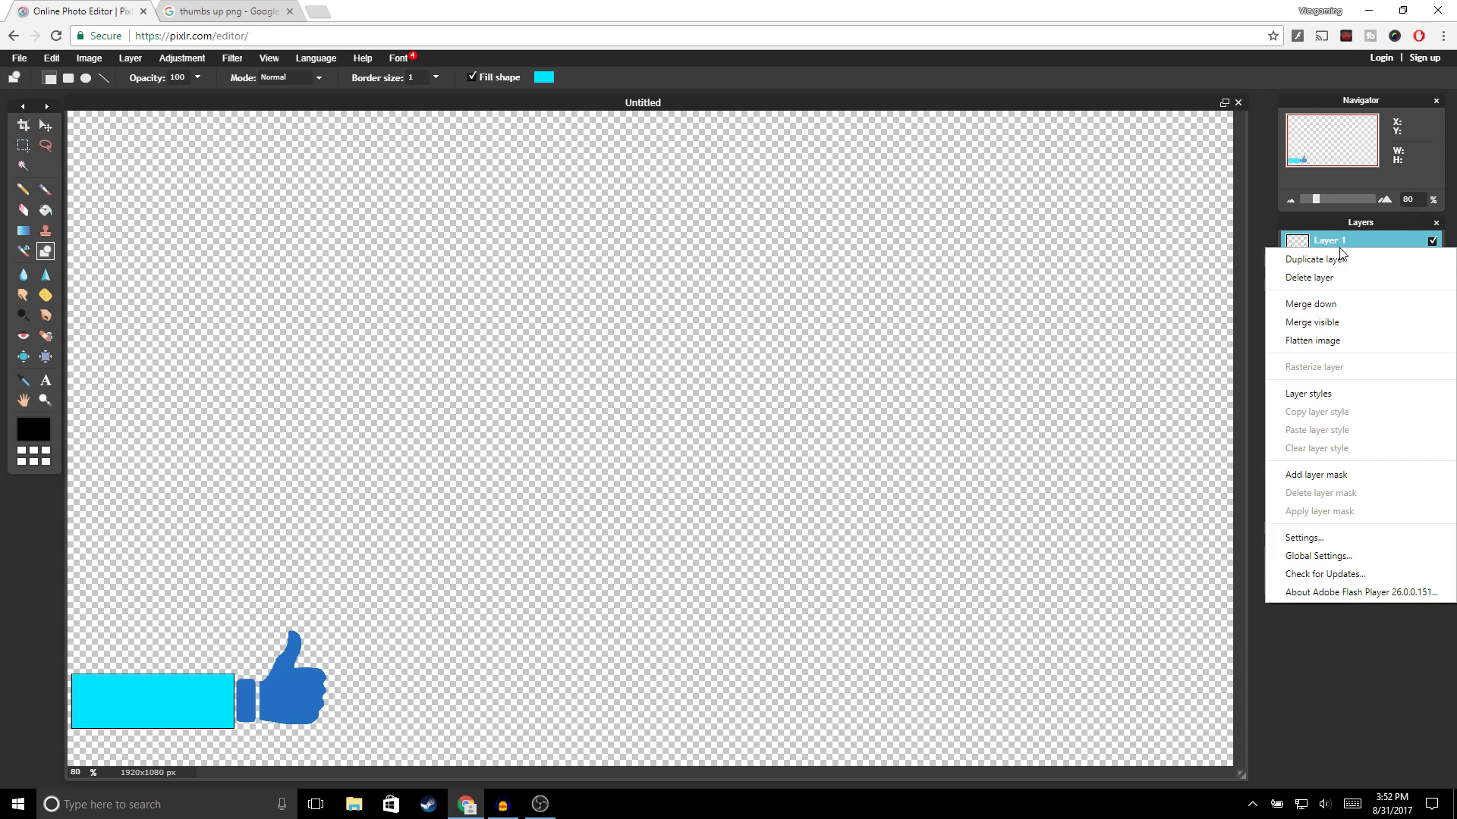
click(1313, 322)
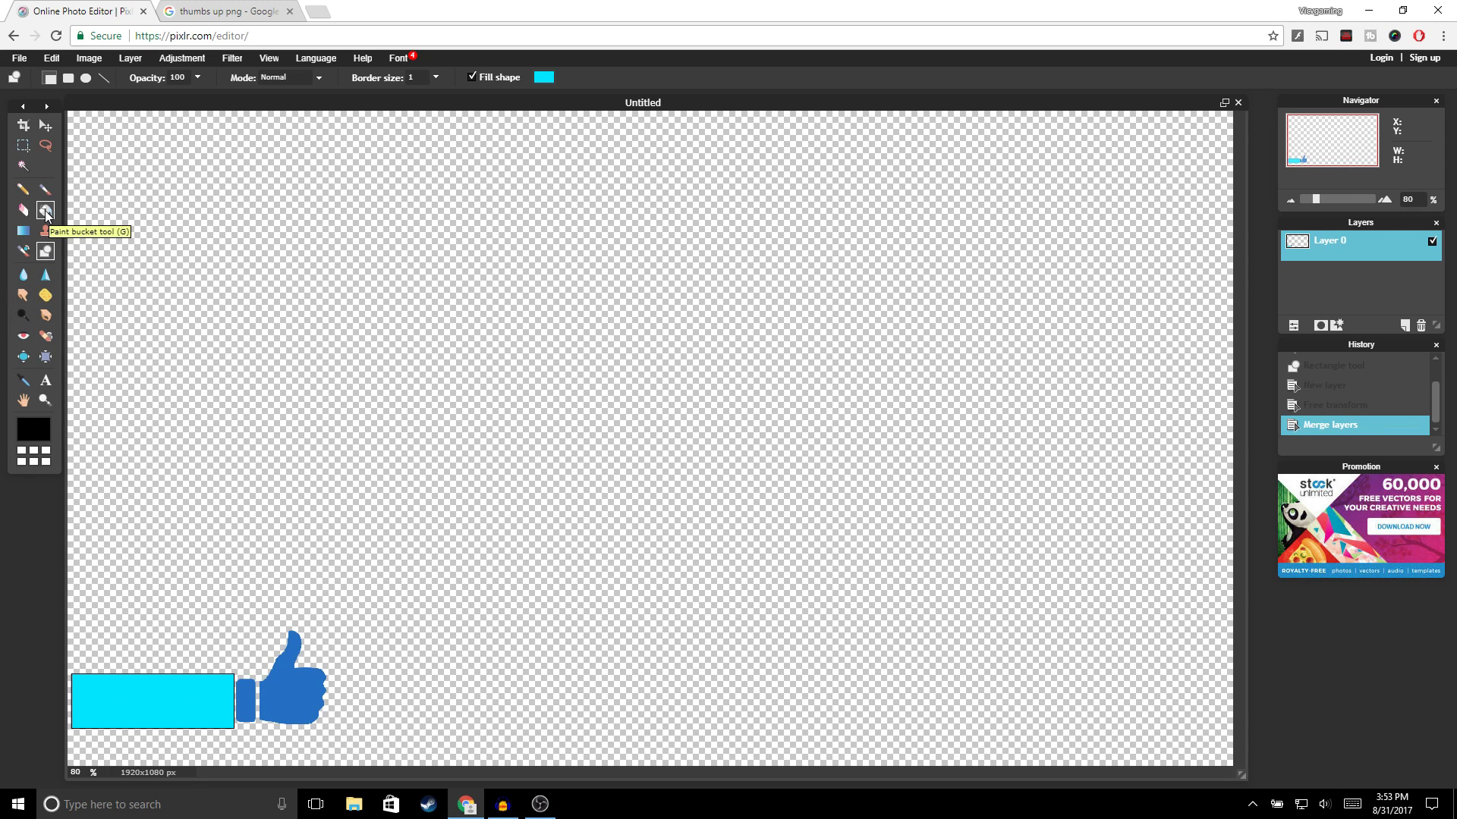
Set the Paint Bucket colour to a fully saturated, bright cyan-blue
click(45, 211)
click(33, 434)
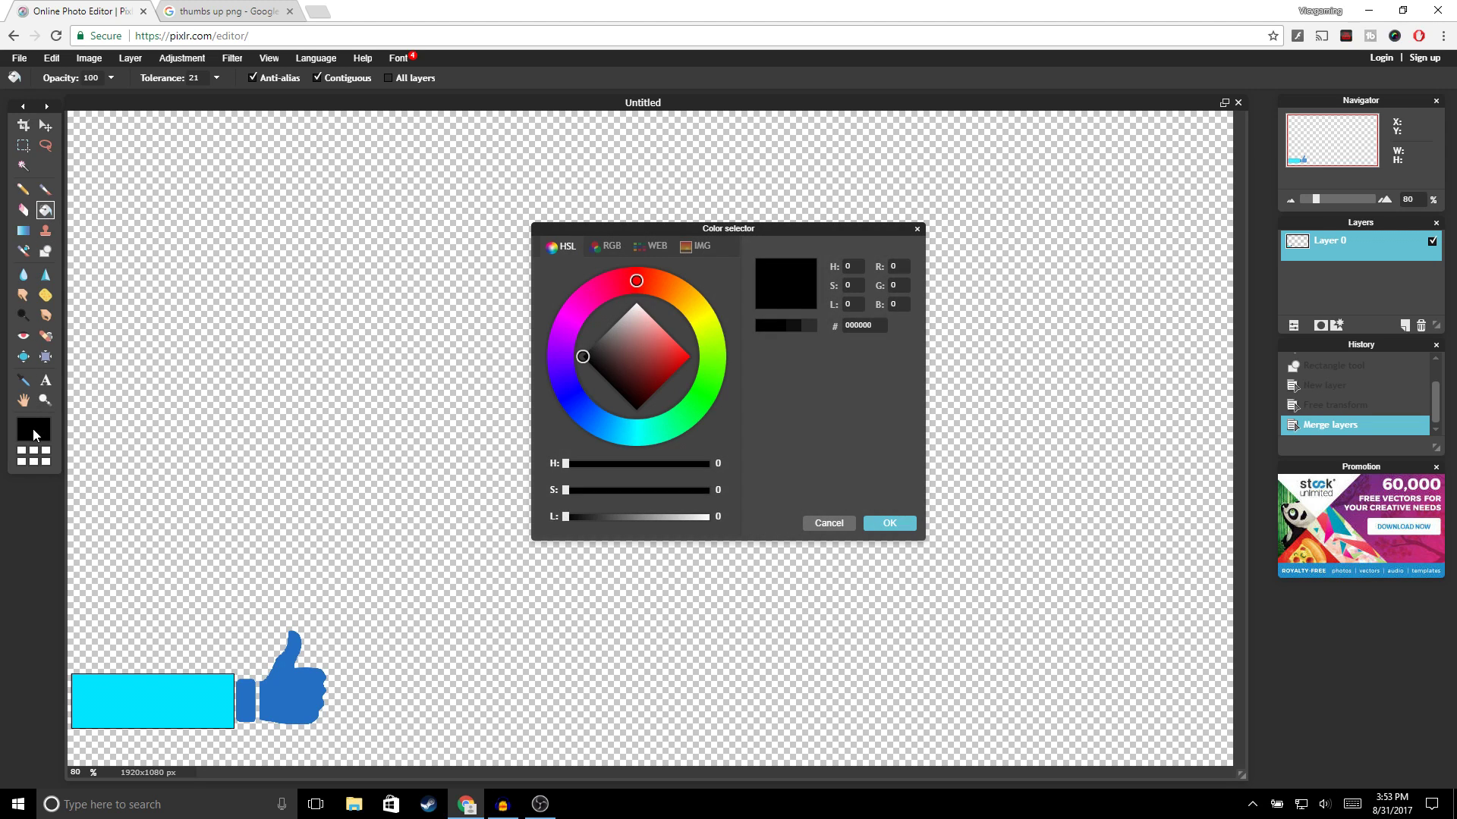
drag(594, 434, 621, 444)
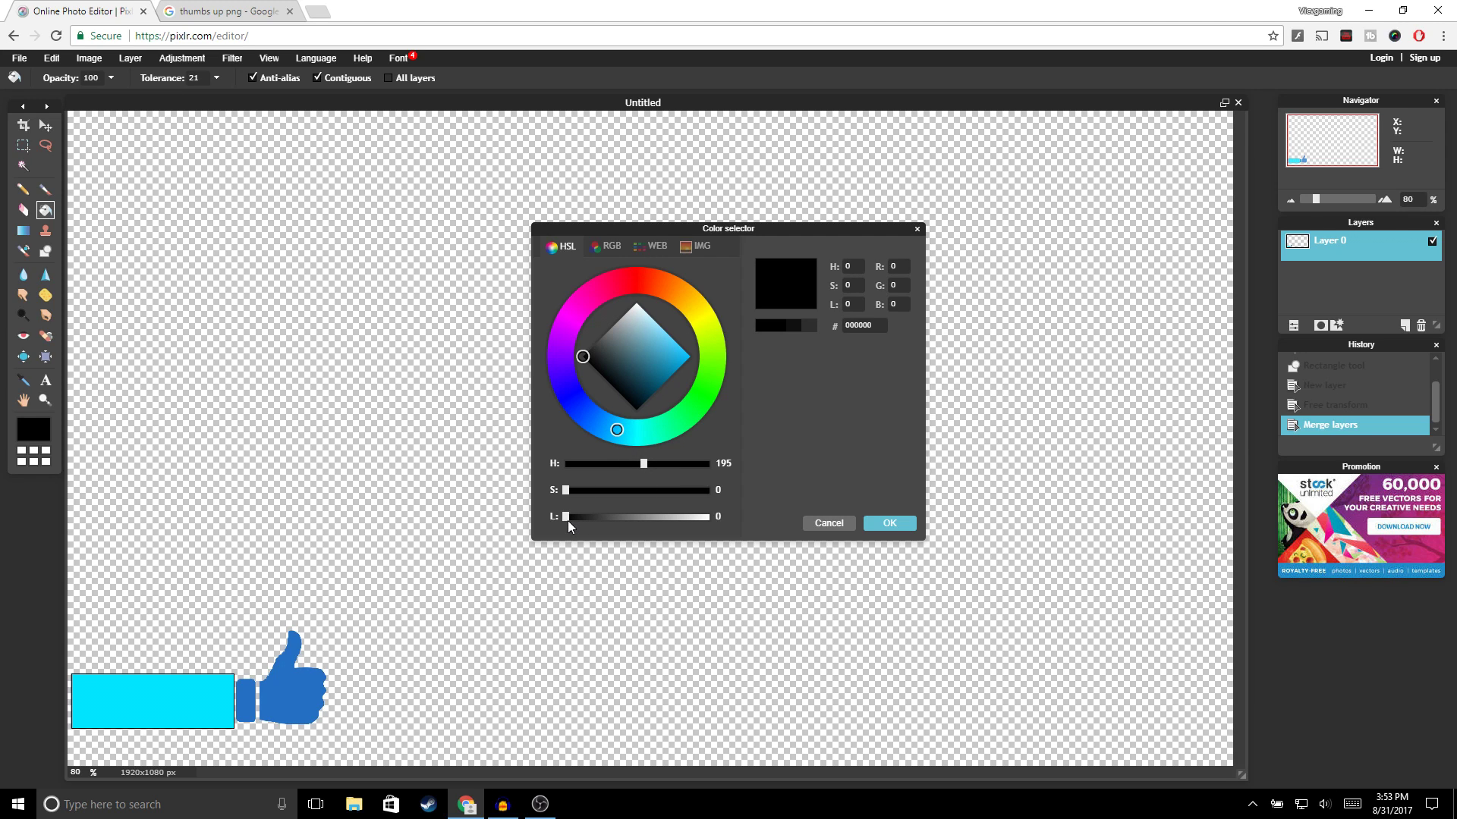
drag(568, 519, 785, 536)
drag(572, 490, 817, 528)
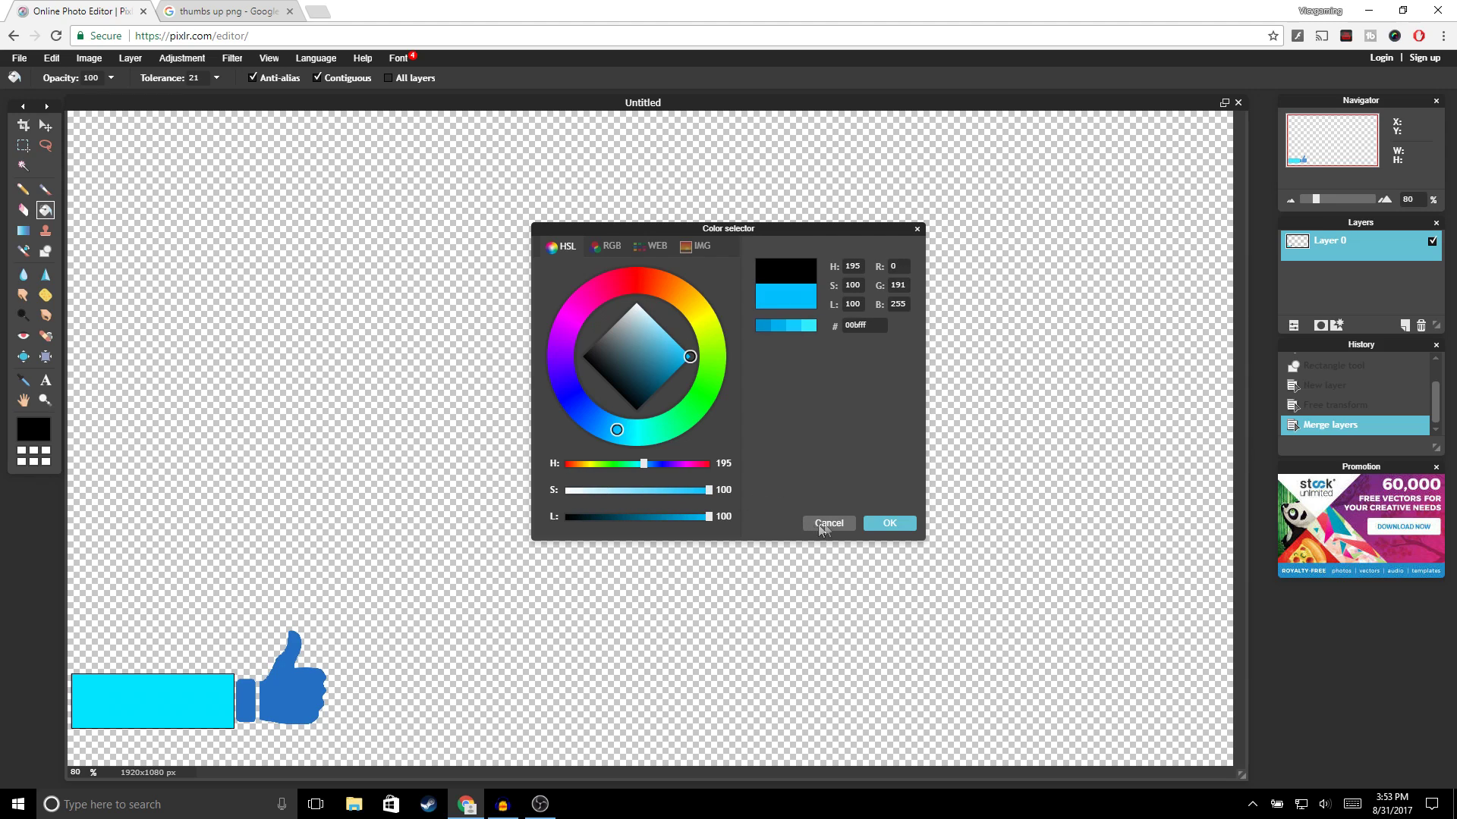
click(890, 523)
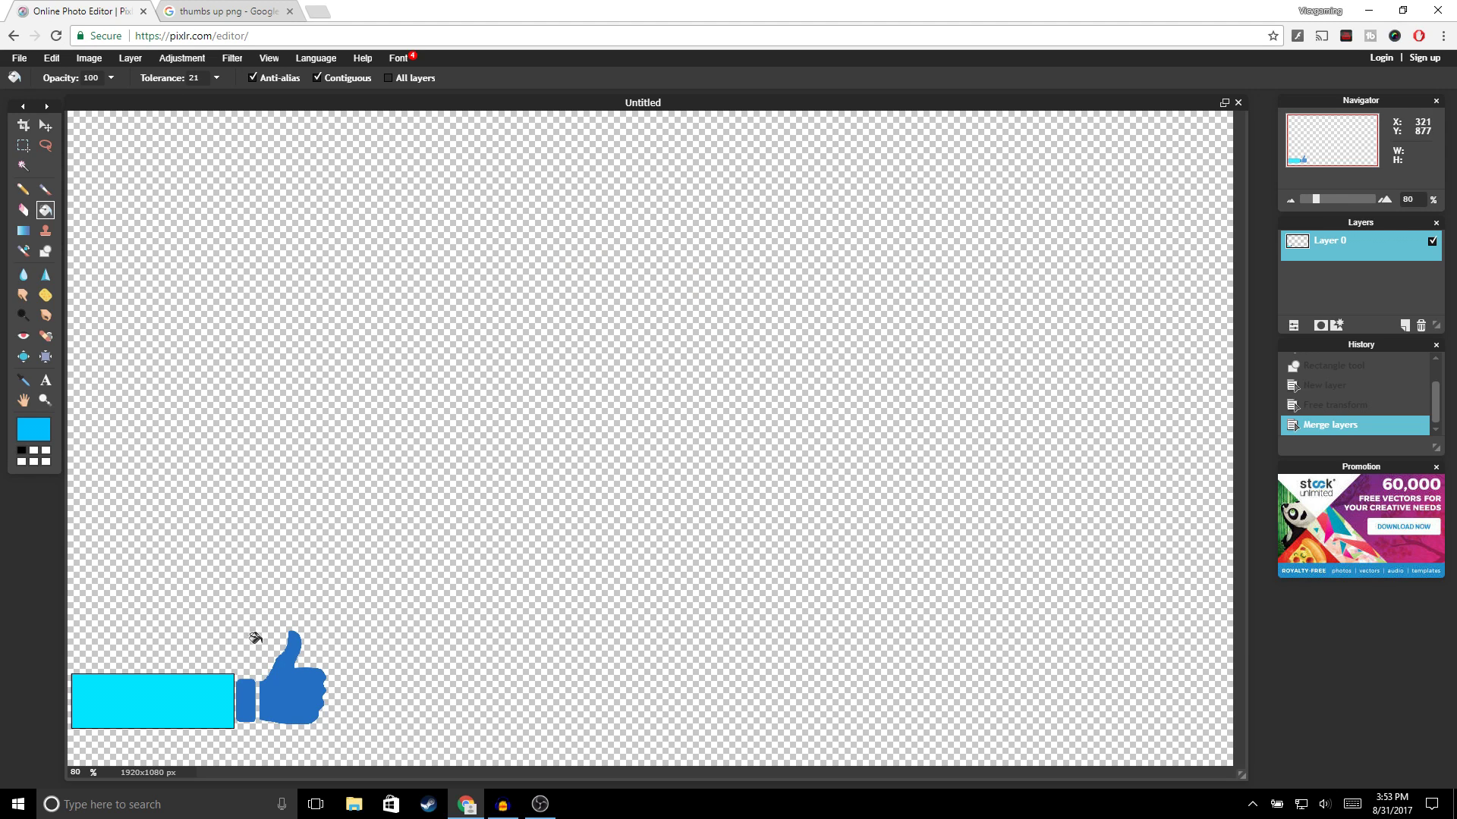
Fill the thumbs-up, its wrist piece and the bar with the cyan-blue
click(288, 694)
click(240, 694)
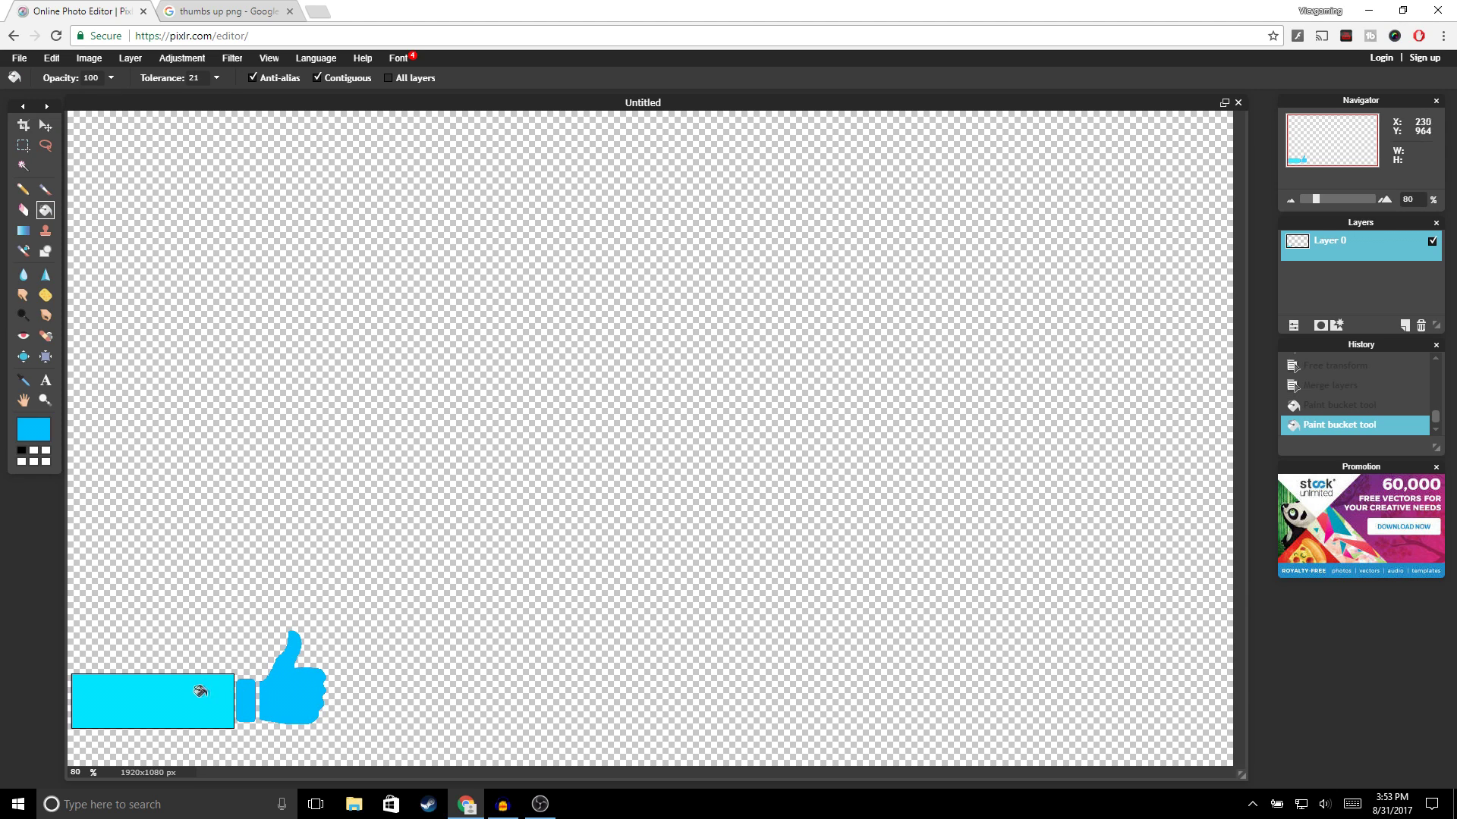
click(171, 695)
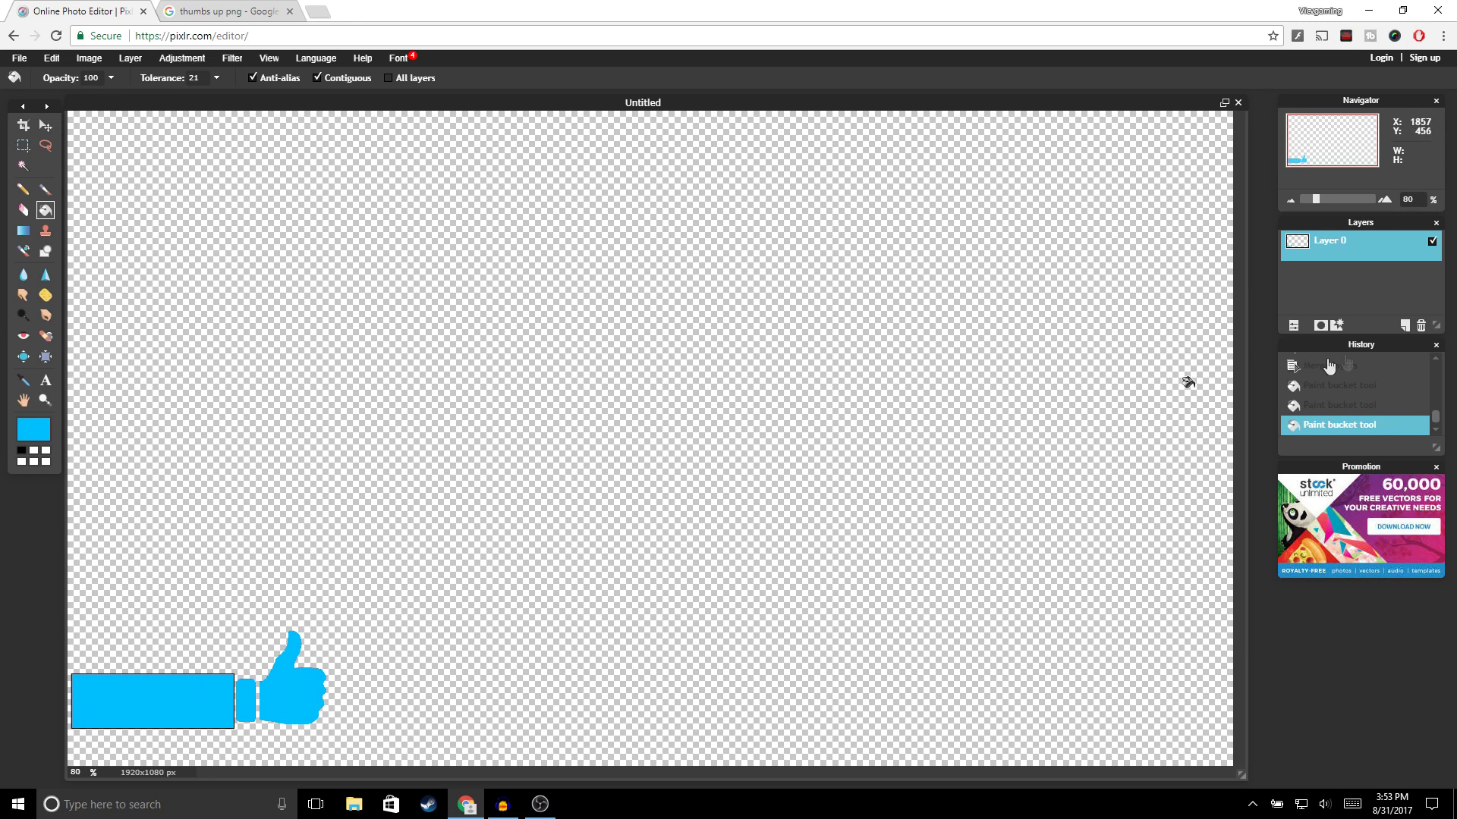
Apply a white Outer glow with hardness 10 and size 10 to the artwork layer
right_click(1327, 249)
click(1318, 387)
click(582, 334)
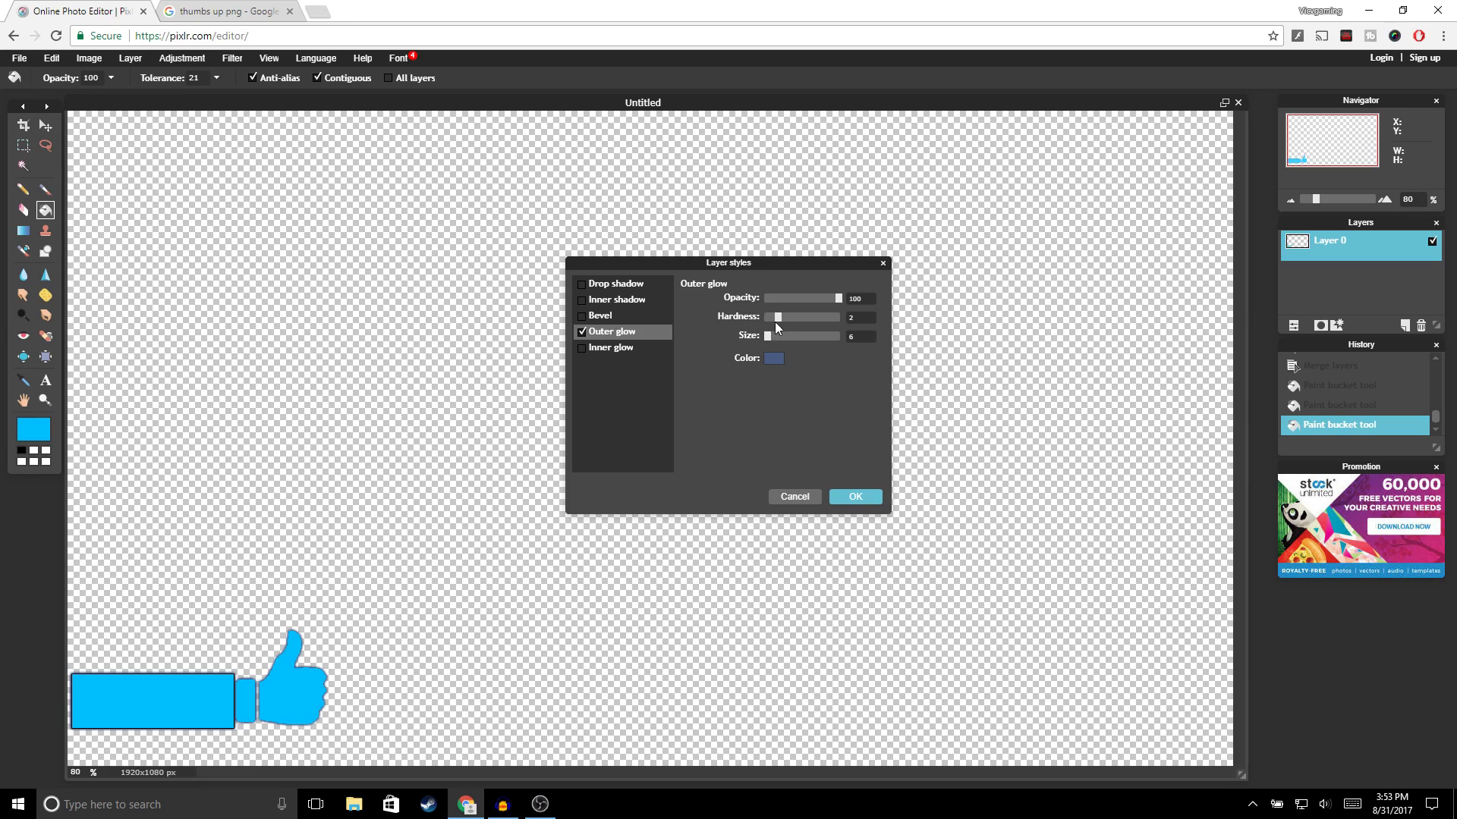
drag(778, 319, 873, 331)
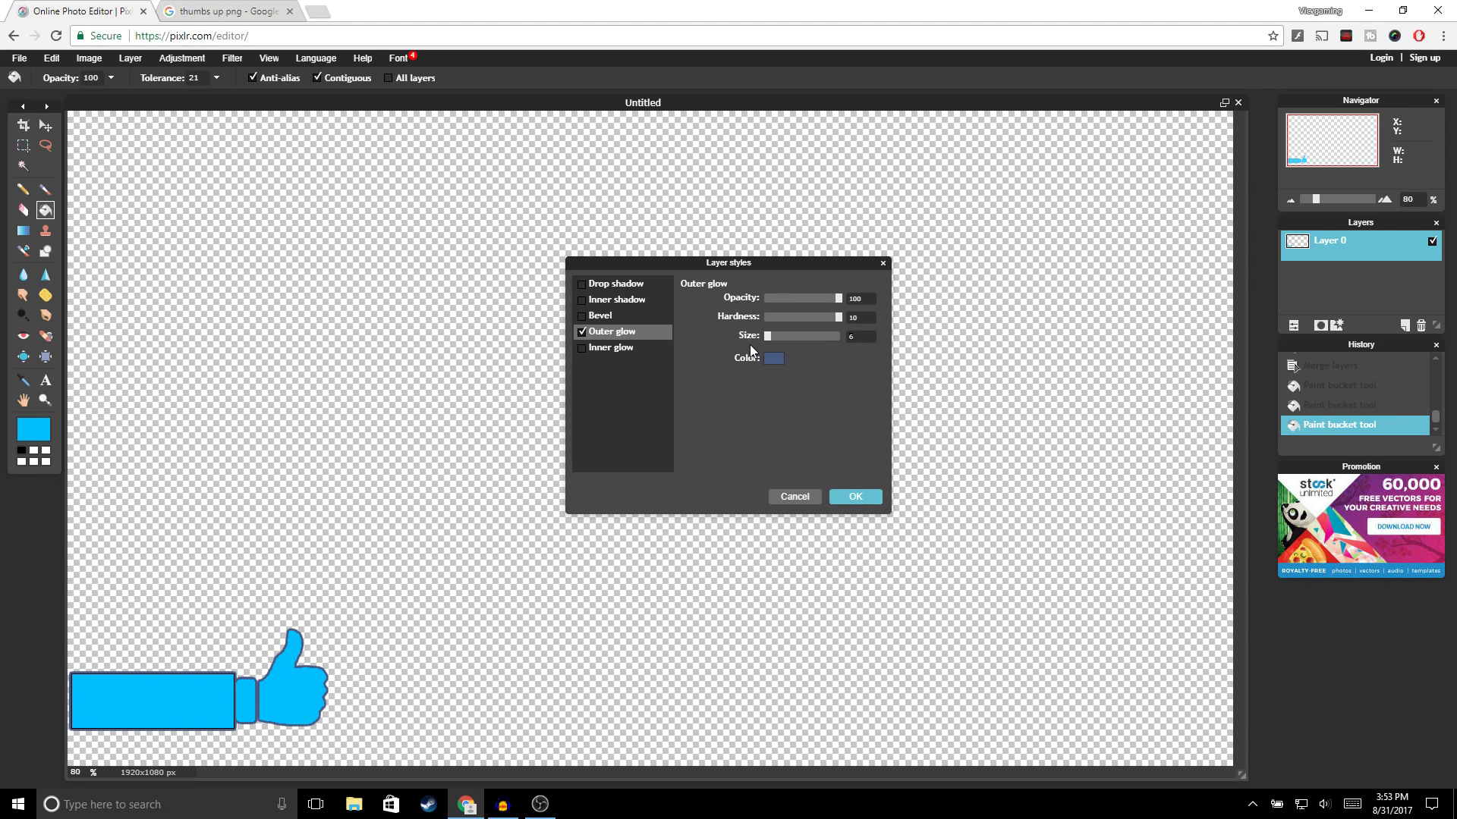
key(Left)
key(Left)
key(Left)
key(Left)
key(Left)
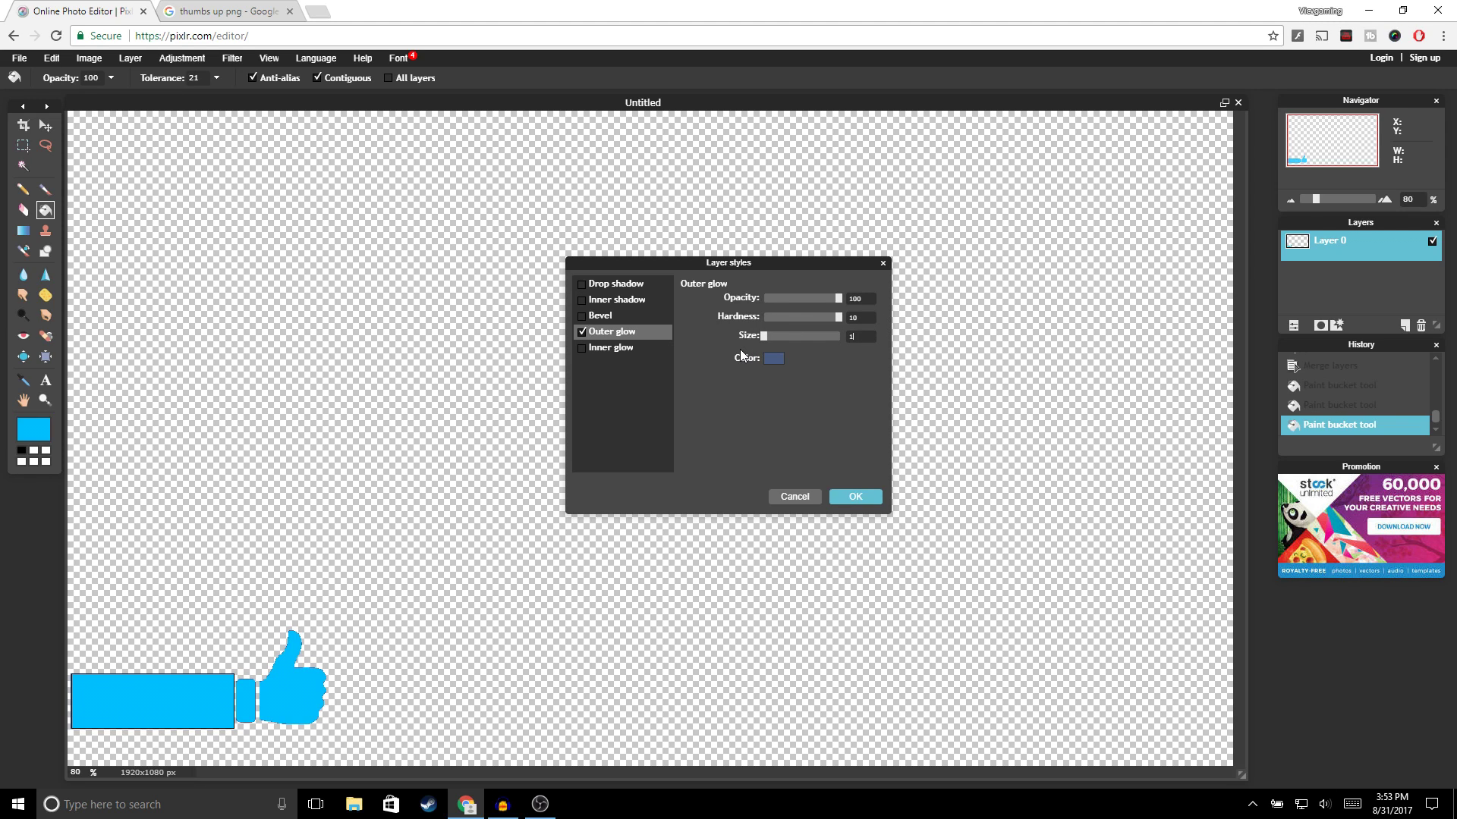
click(774, 359)
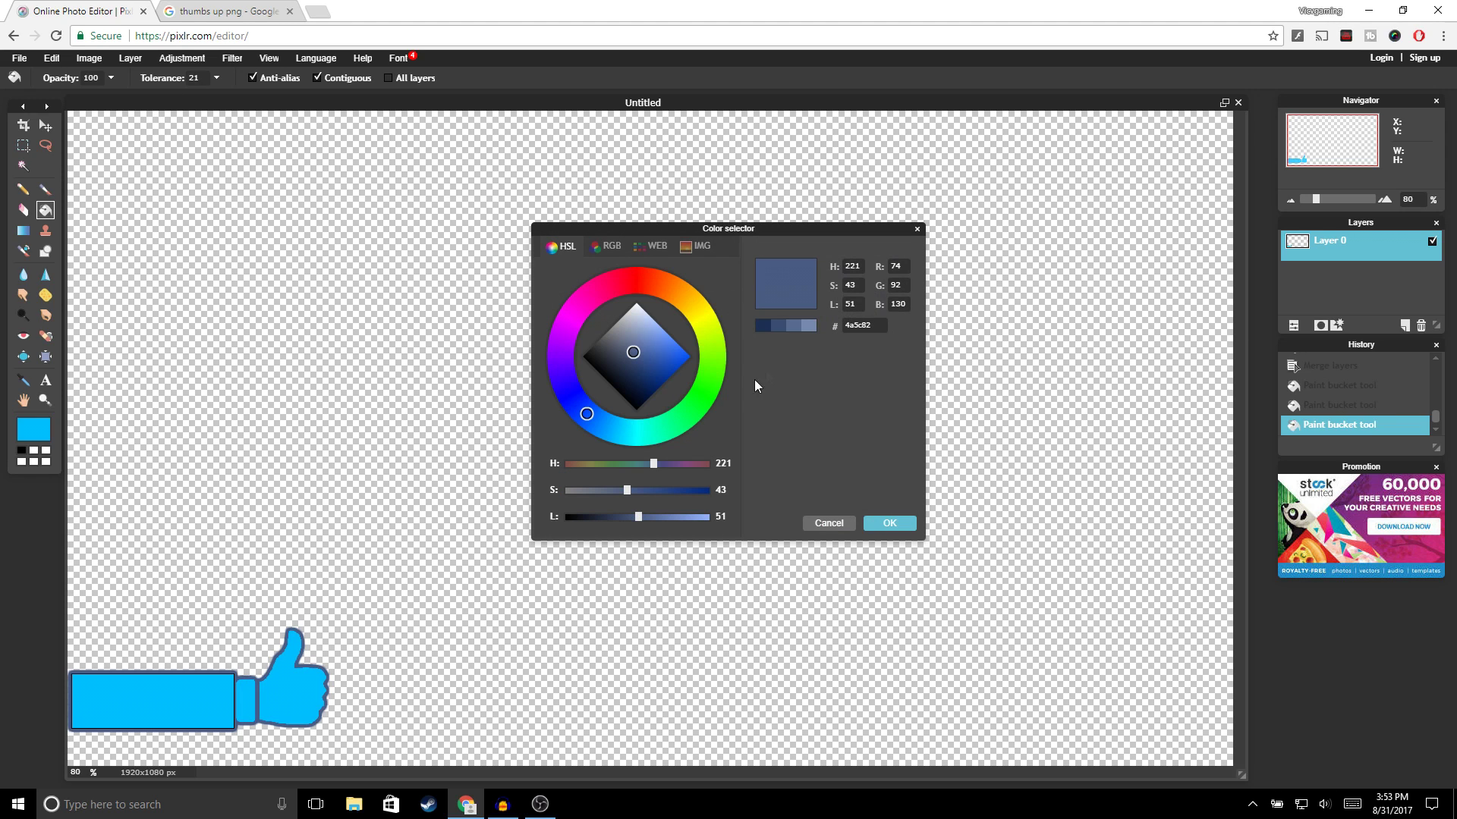
drag(638, 513, 709, 516)
drag(627, 491, 535, 494)
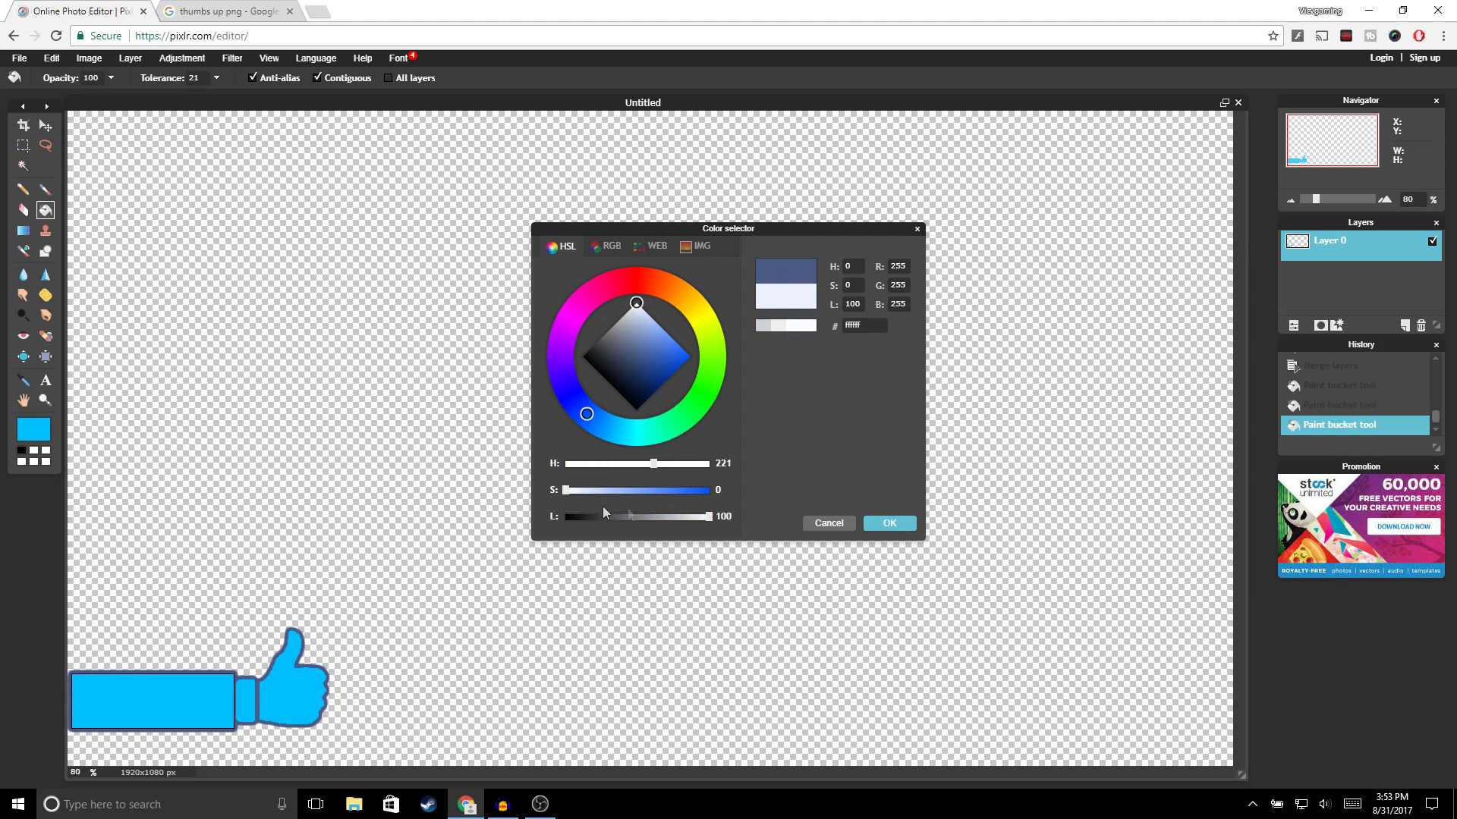
click(869, 527)
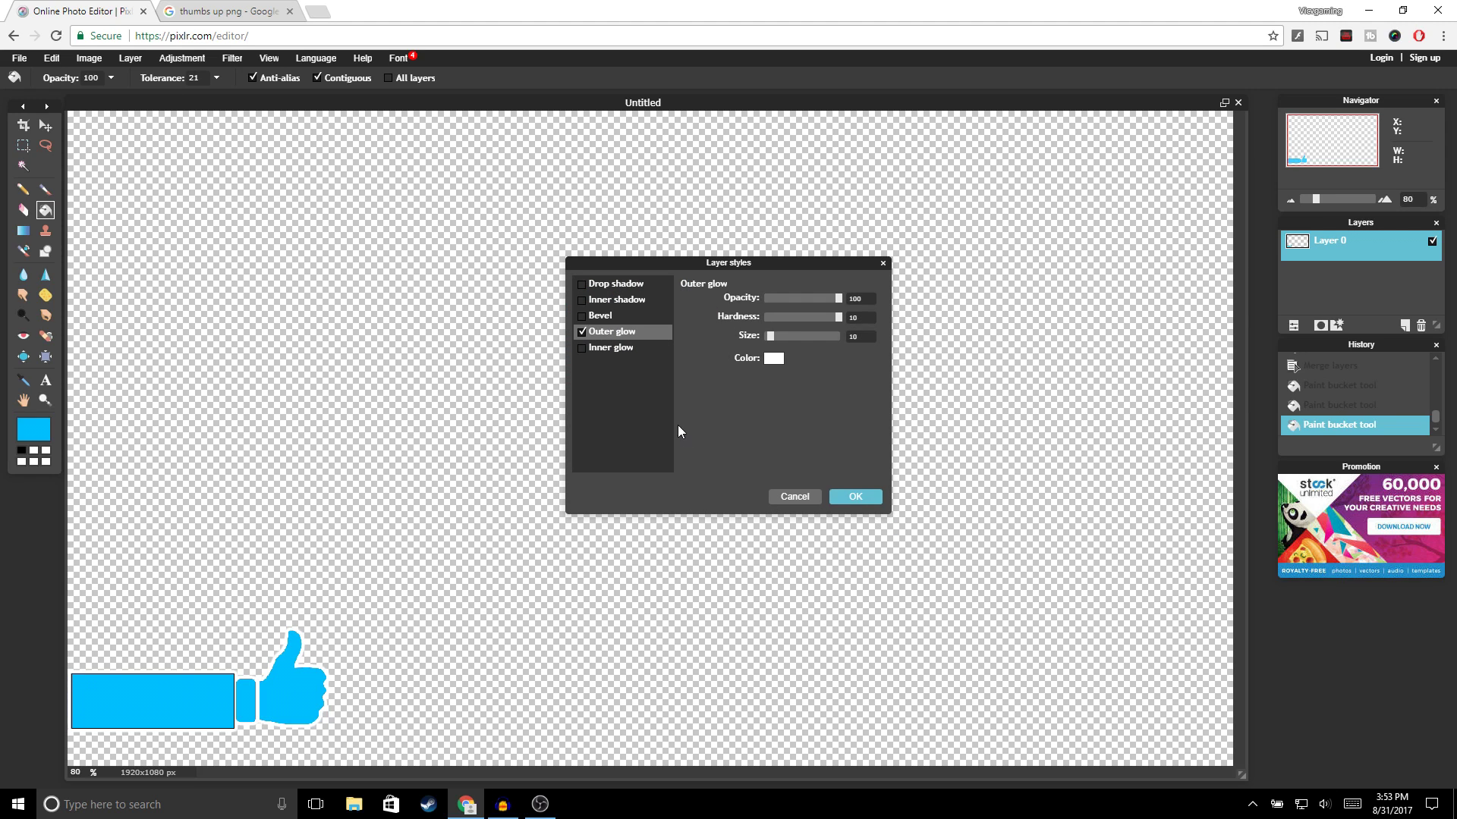
click(851, 497)
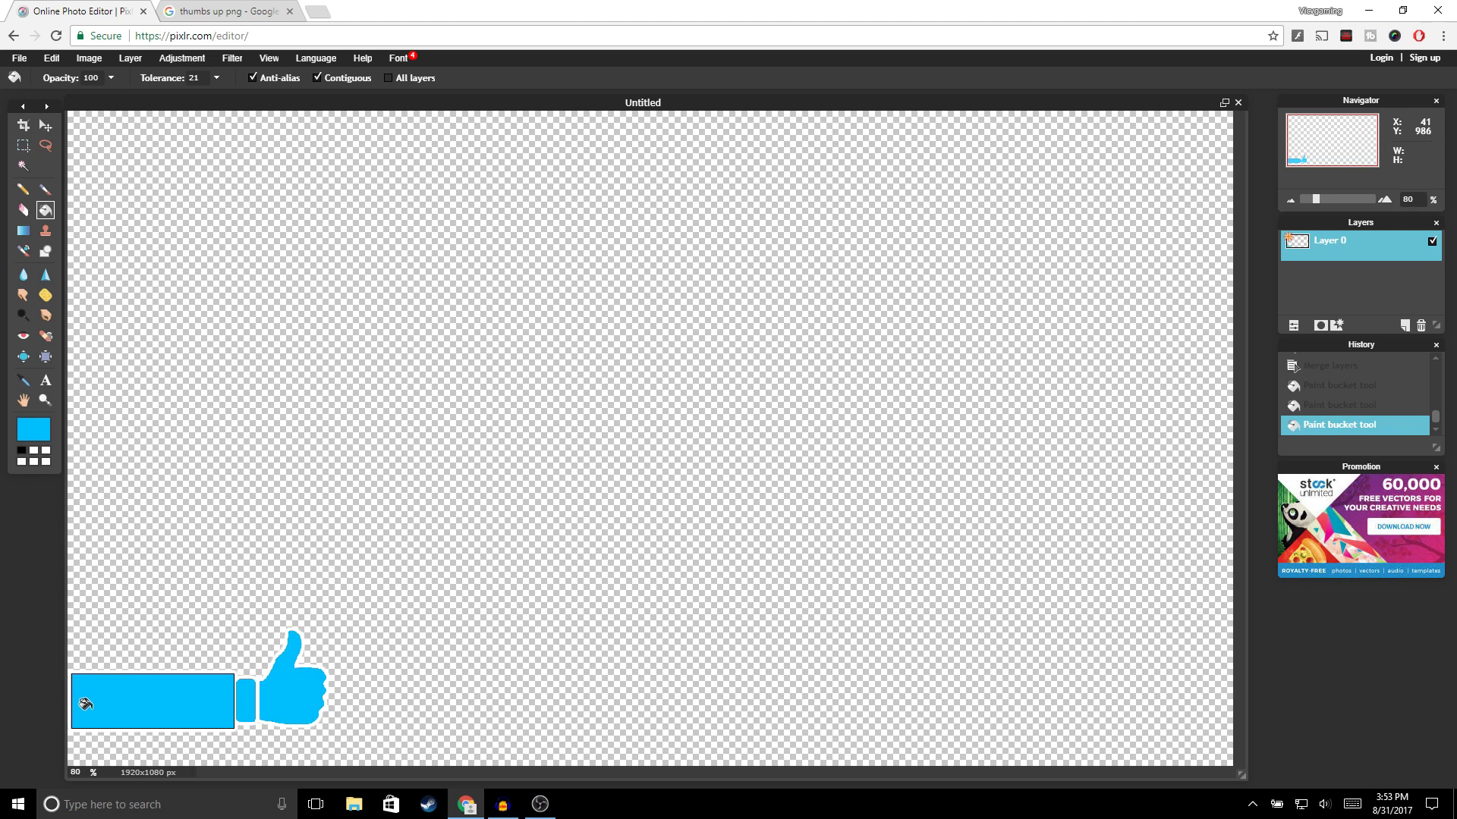
click(49, 386)
Place a text box set to American Captain font, size 50, in white
click(163, 417)
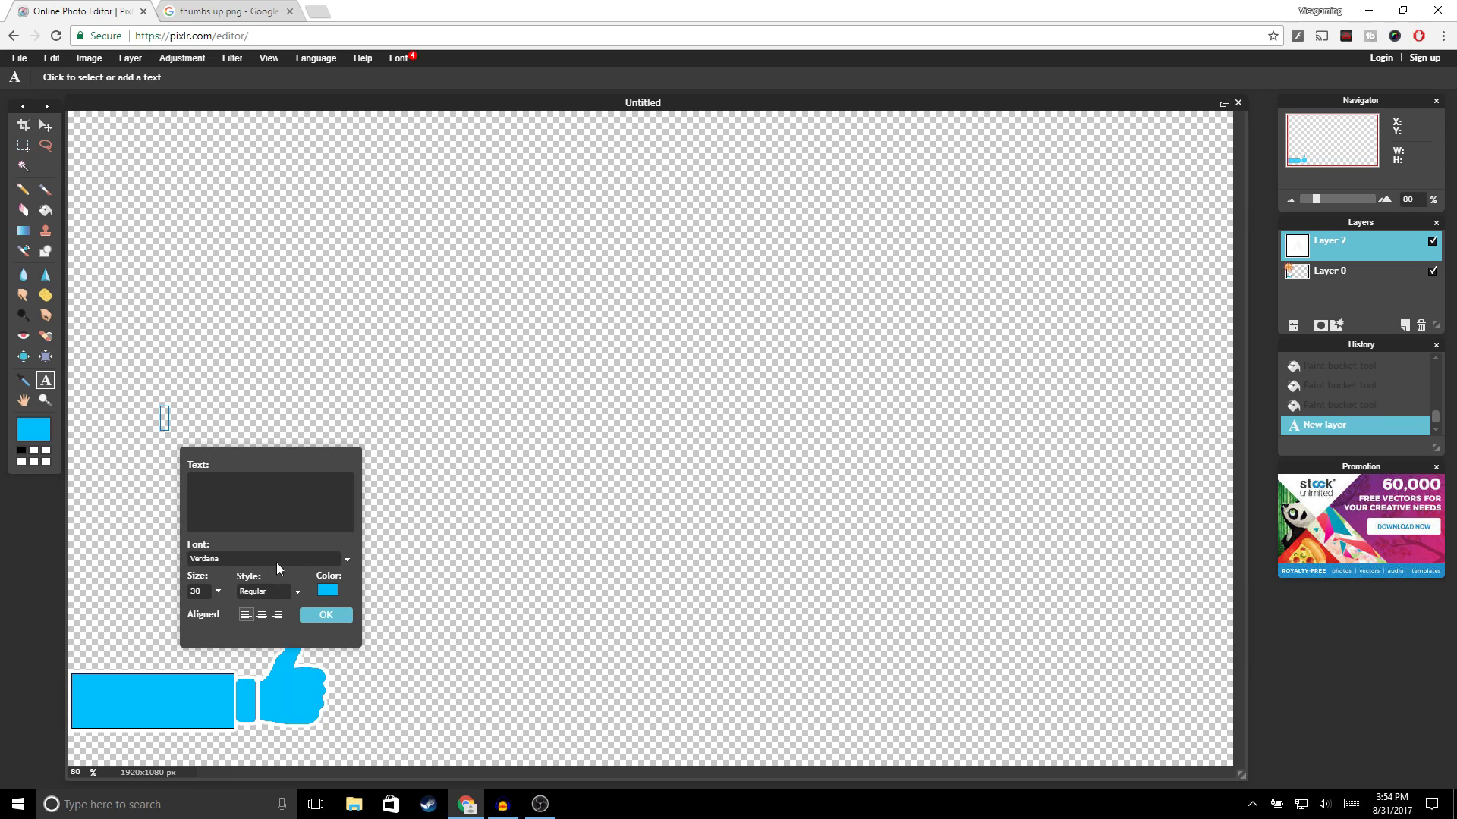
click(340, 562)
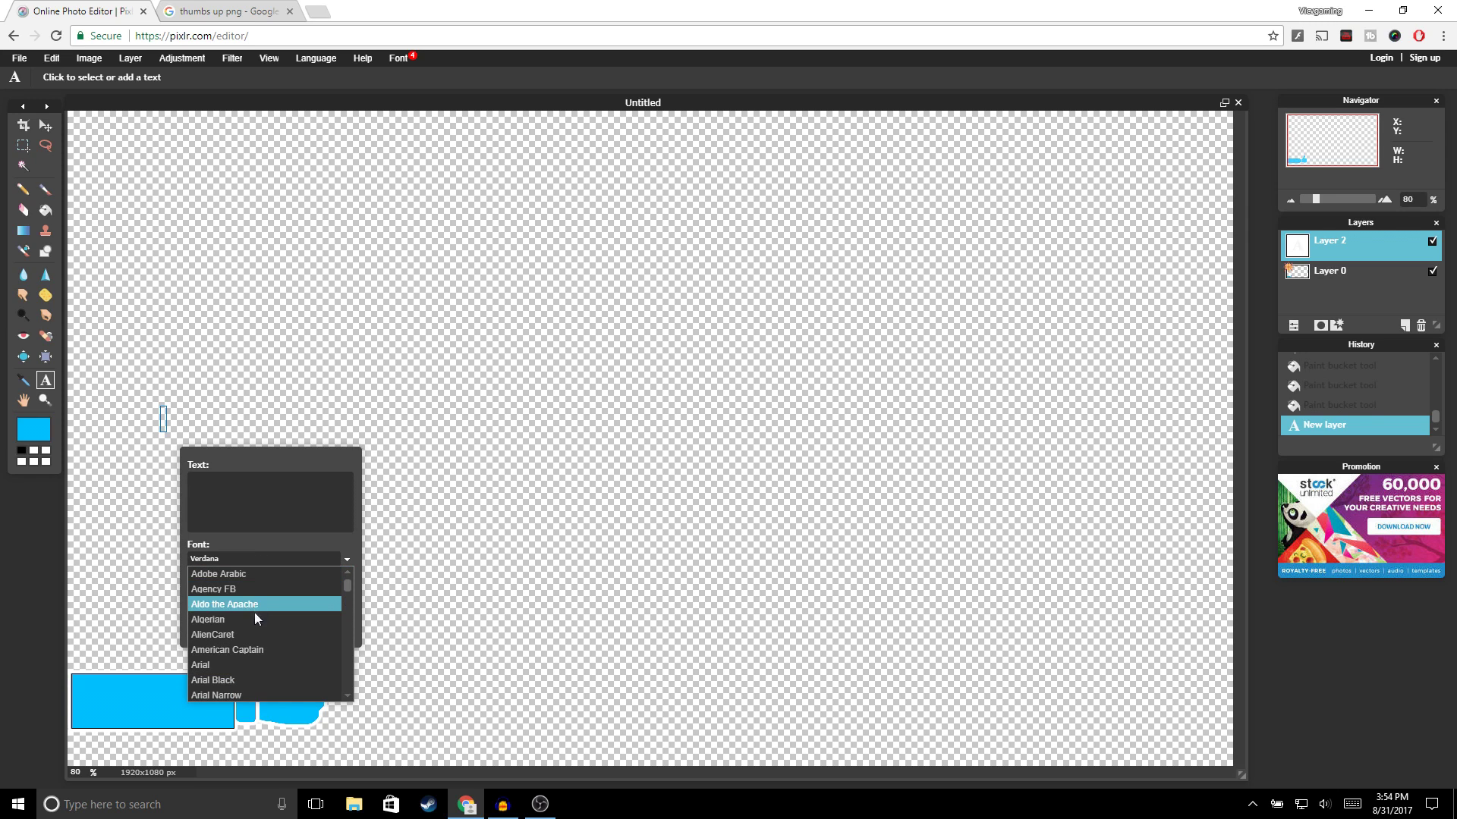
click(248, 645)
click(217, 592)
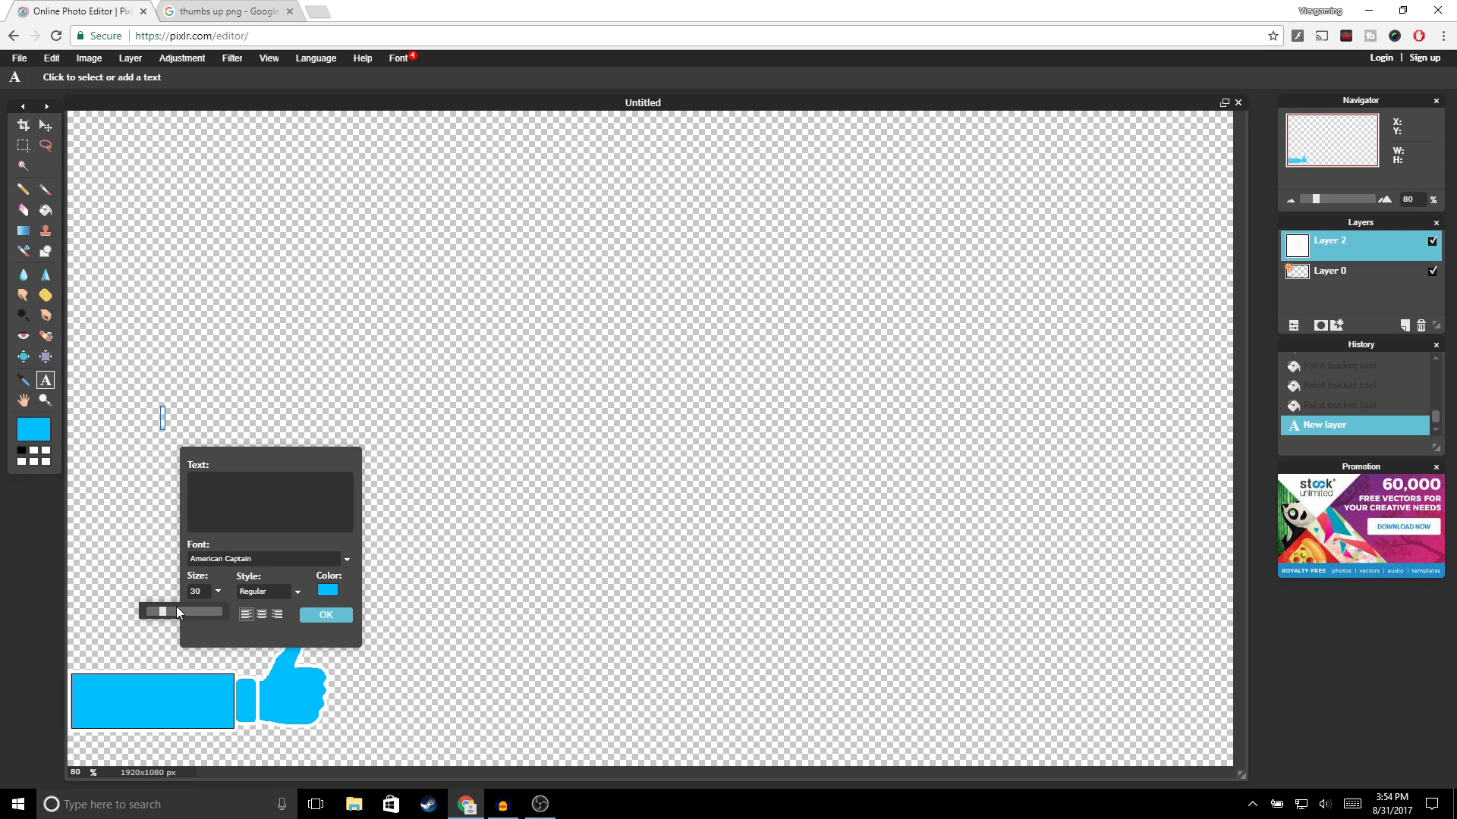
drag(165, 610, 171, 612)
click(219, 592)
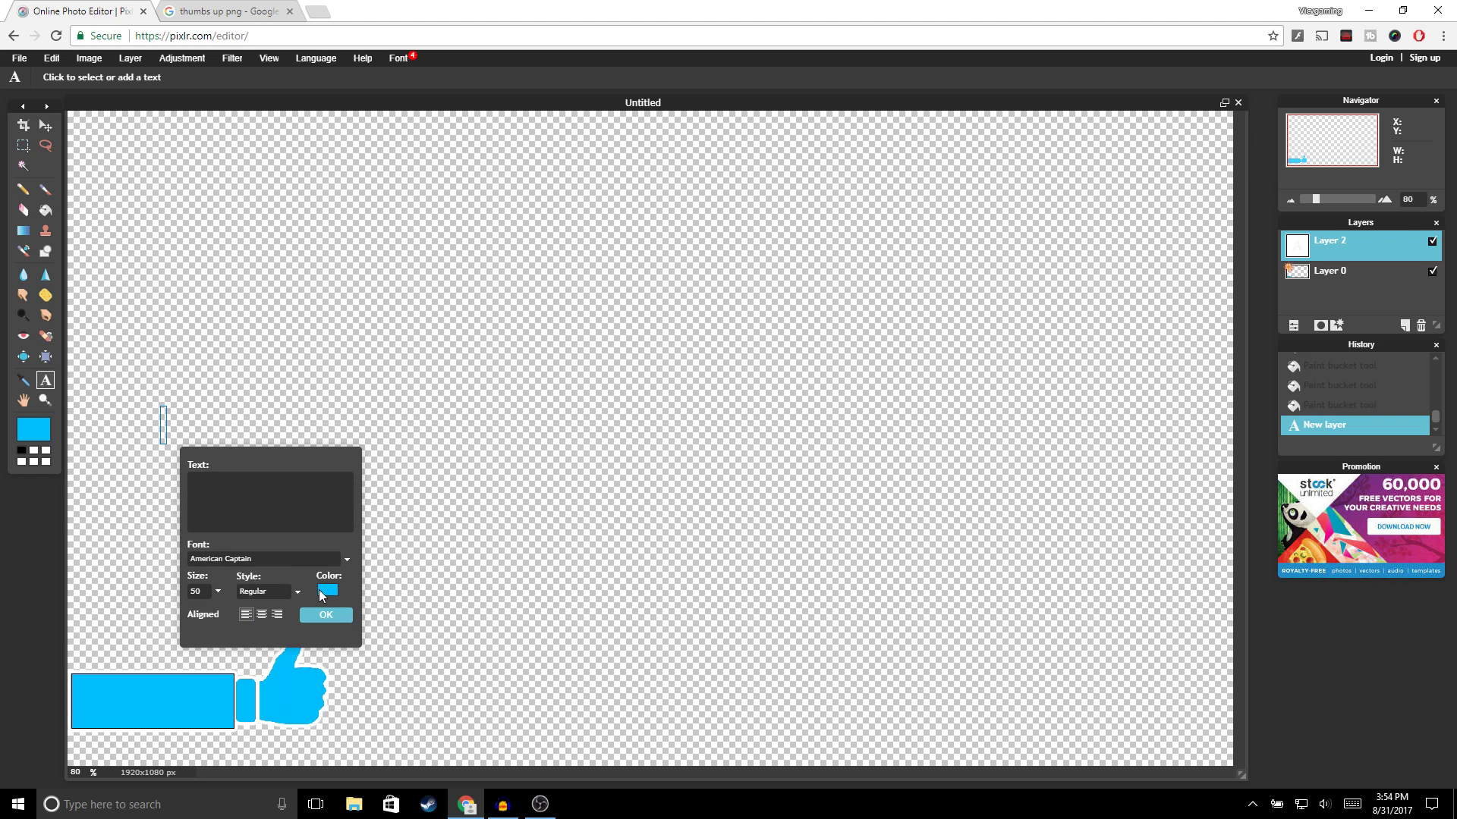
click(327, 591)
drag(708, 493, 603, 507)
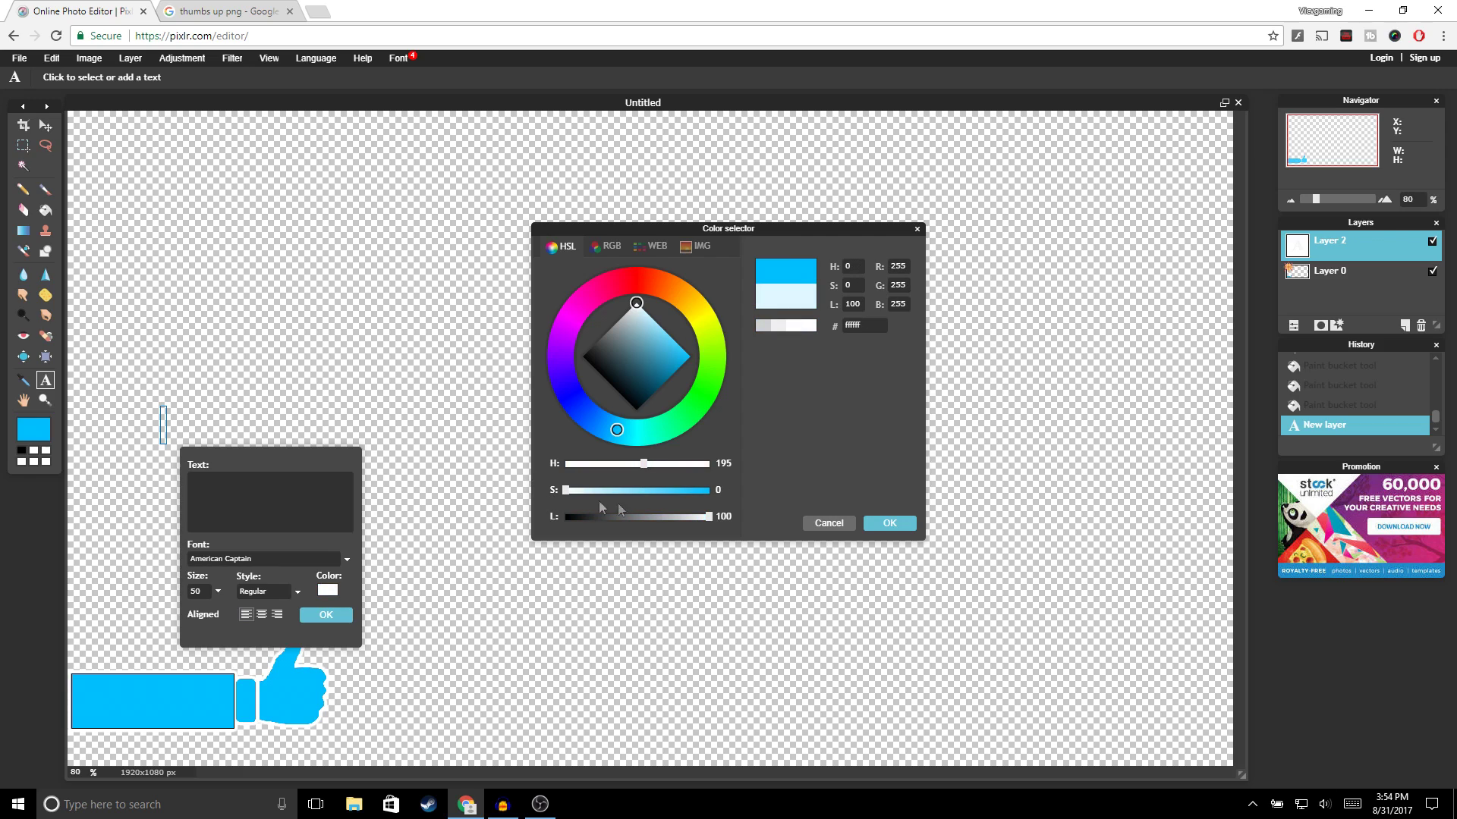
click(890, 523)
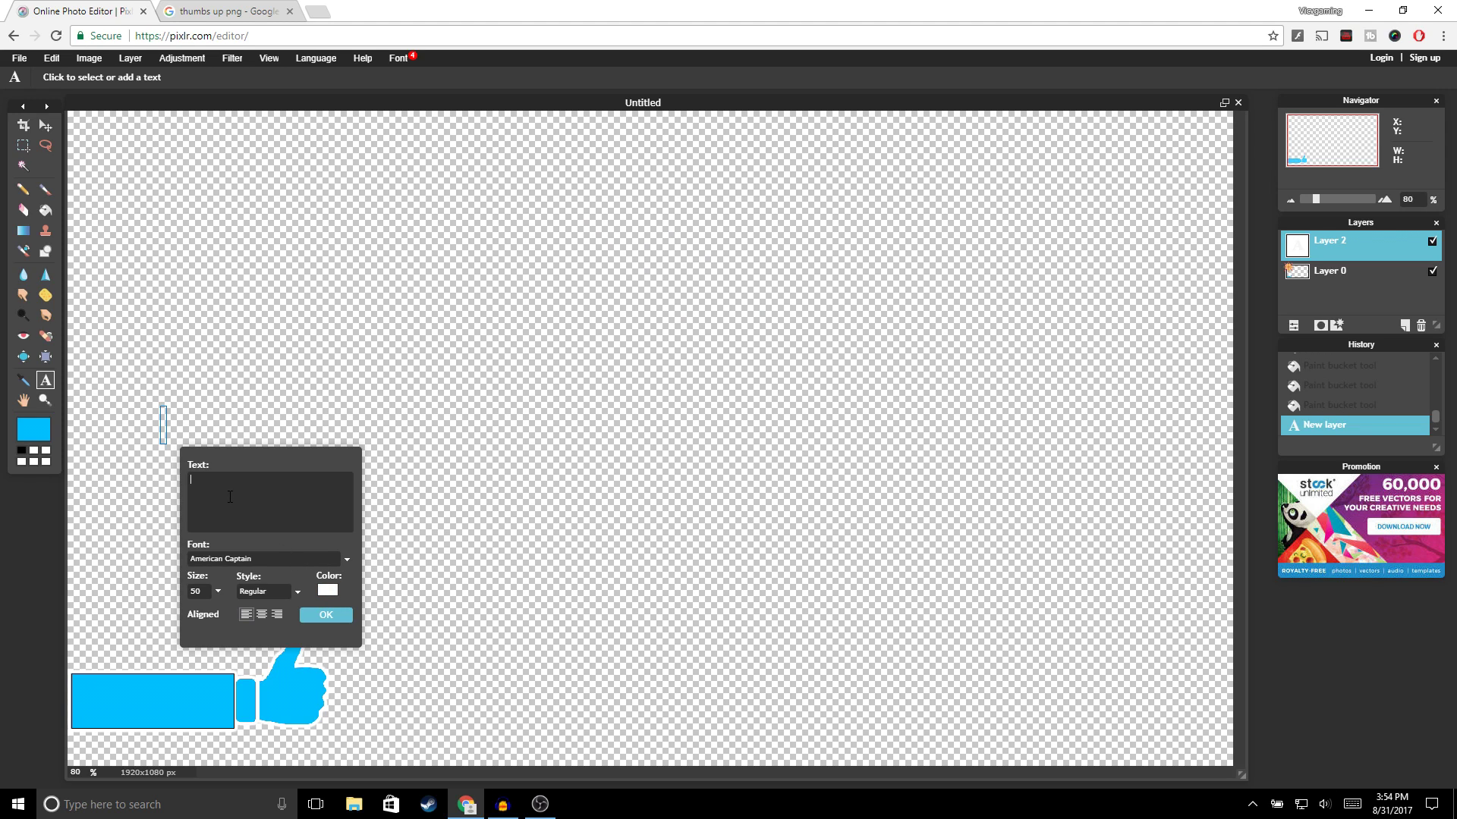
Enter the text 'leave a like!' and commit it as its own layer
text(leave a like!)
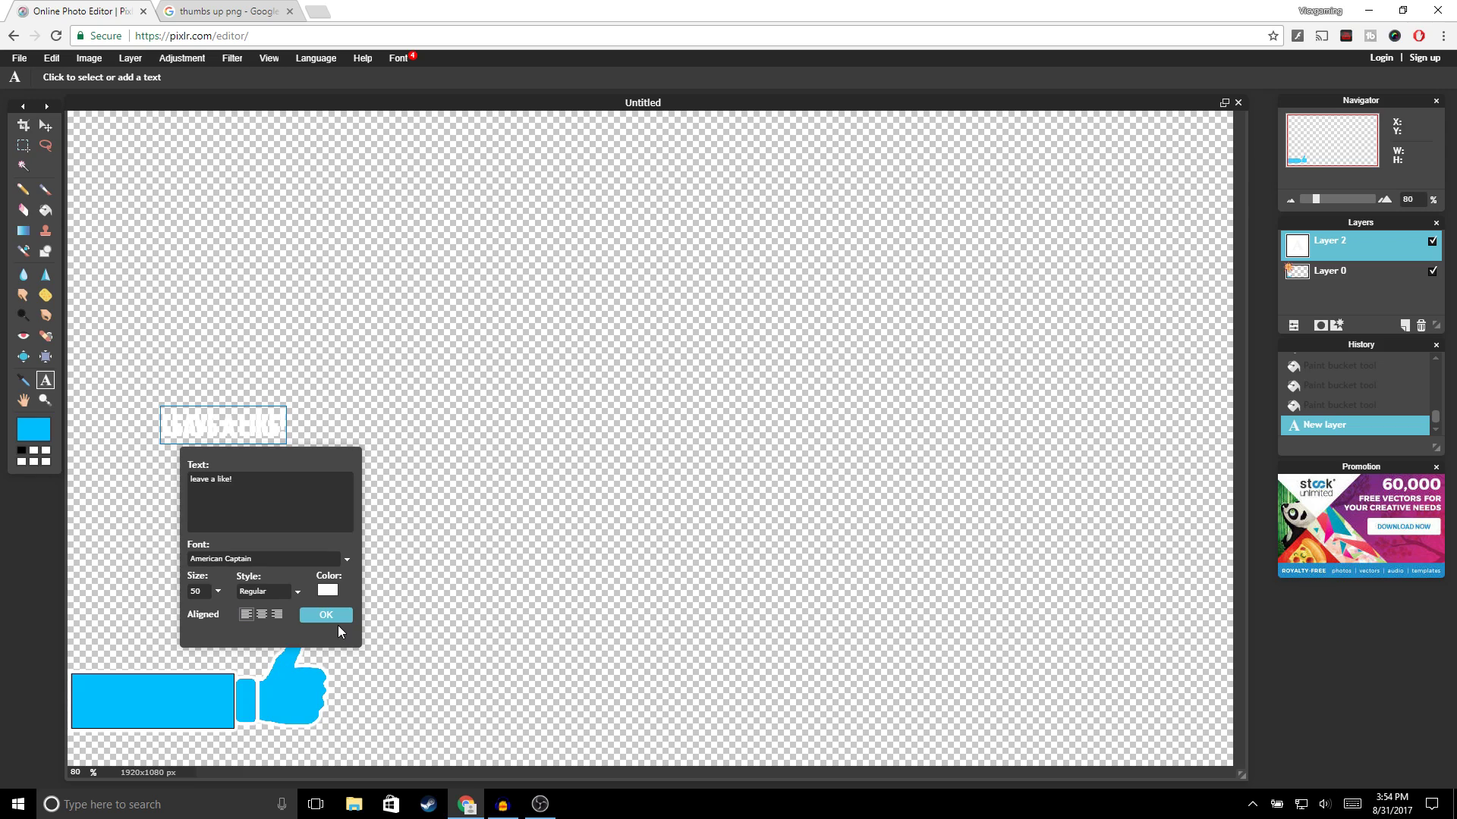
click(336, 619)
click(45, 130)
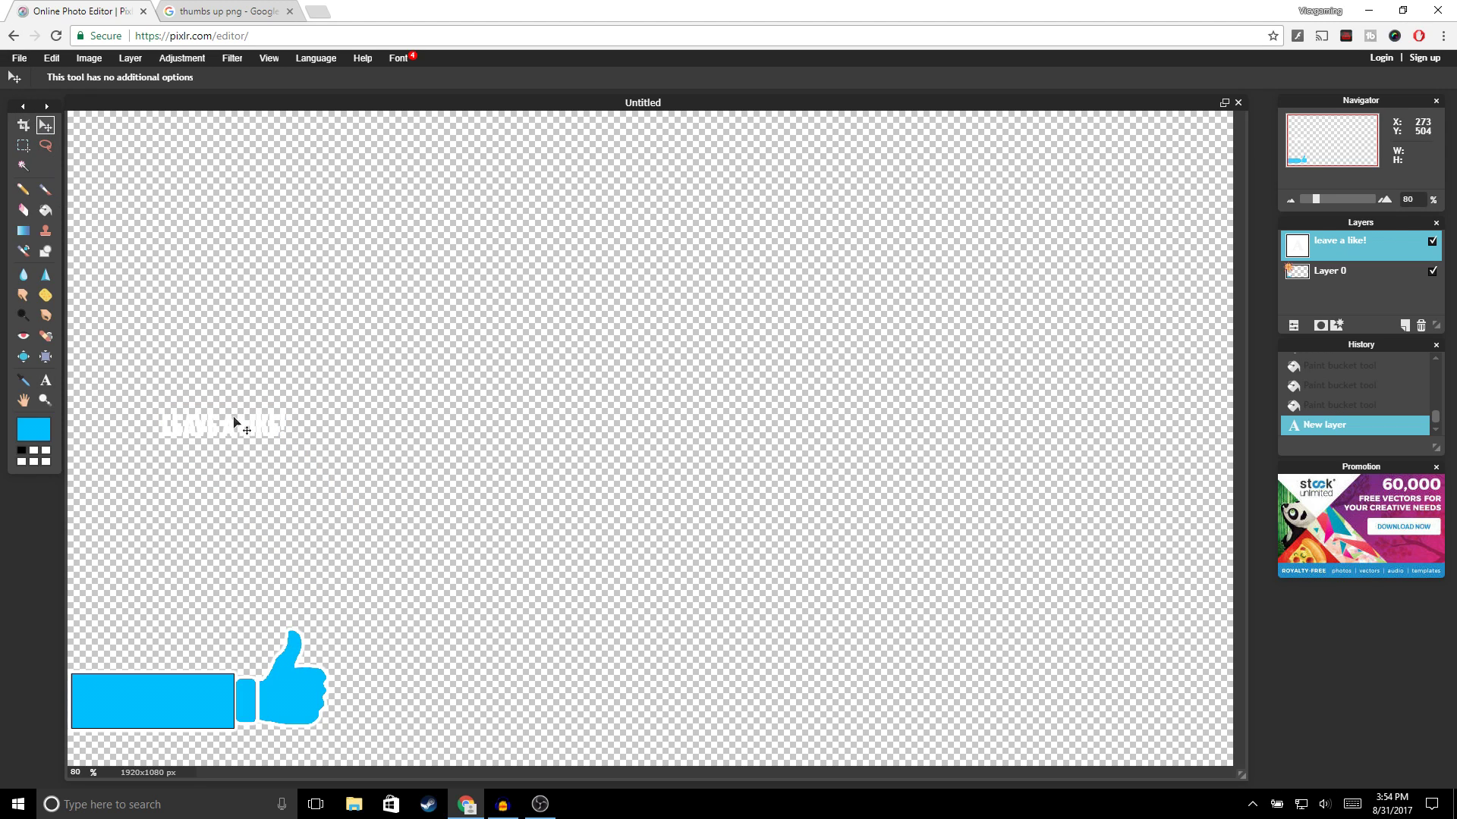
Move the text onto the cyan bar, rasterize it, and free-transform it to fit inside
drag(236, 424, 159, 697)
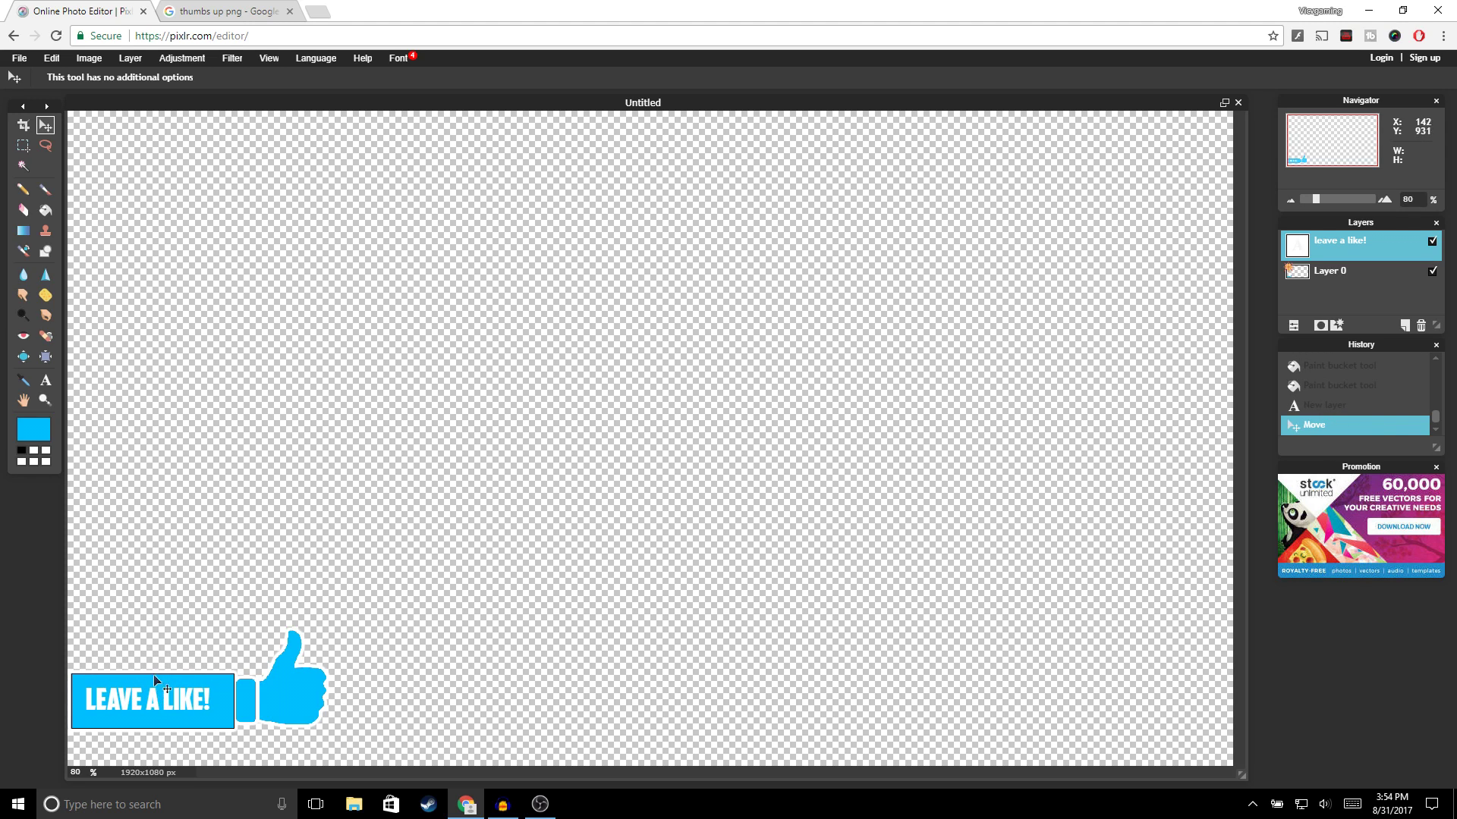
right_click(1336, 252)
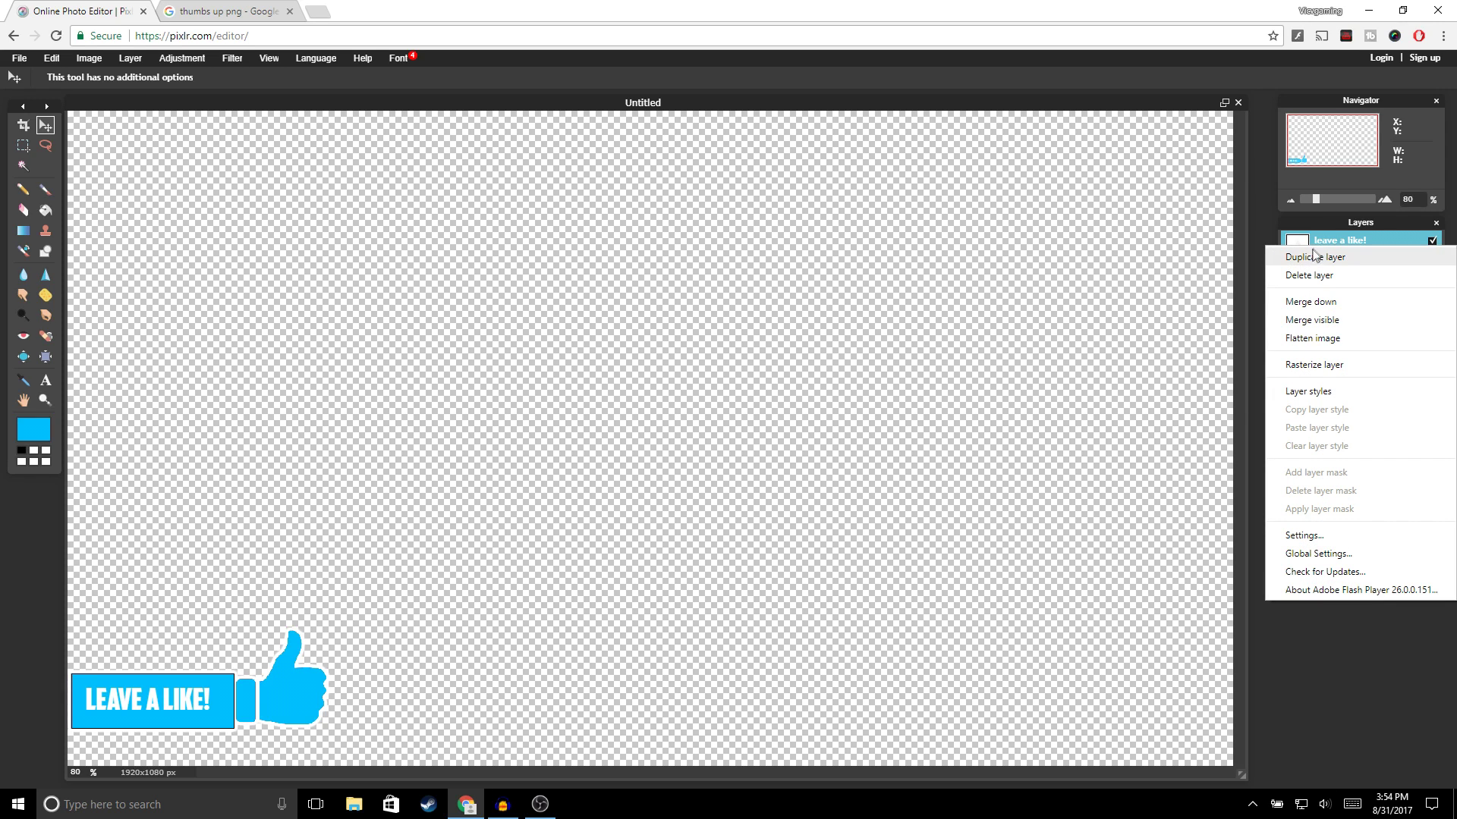
click(1301, 366)
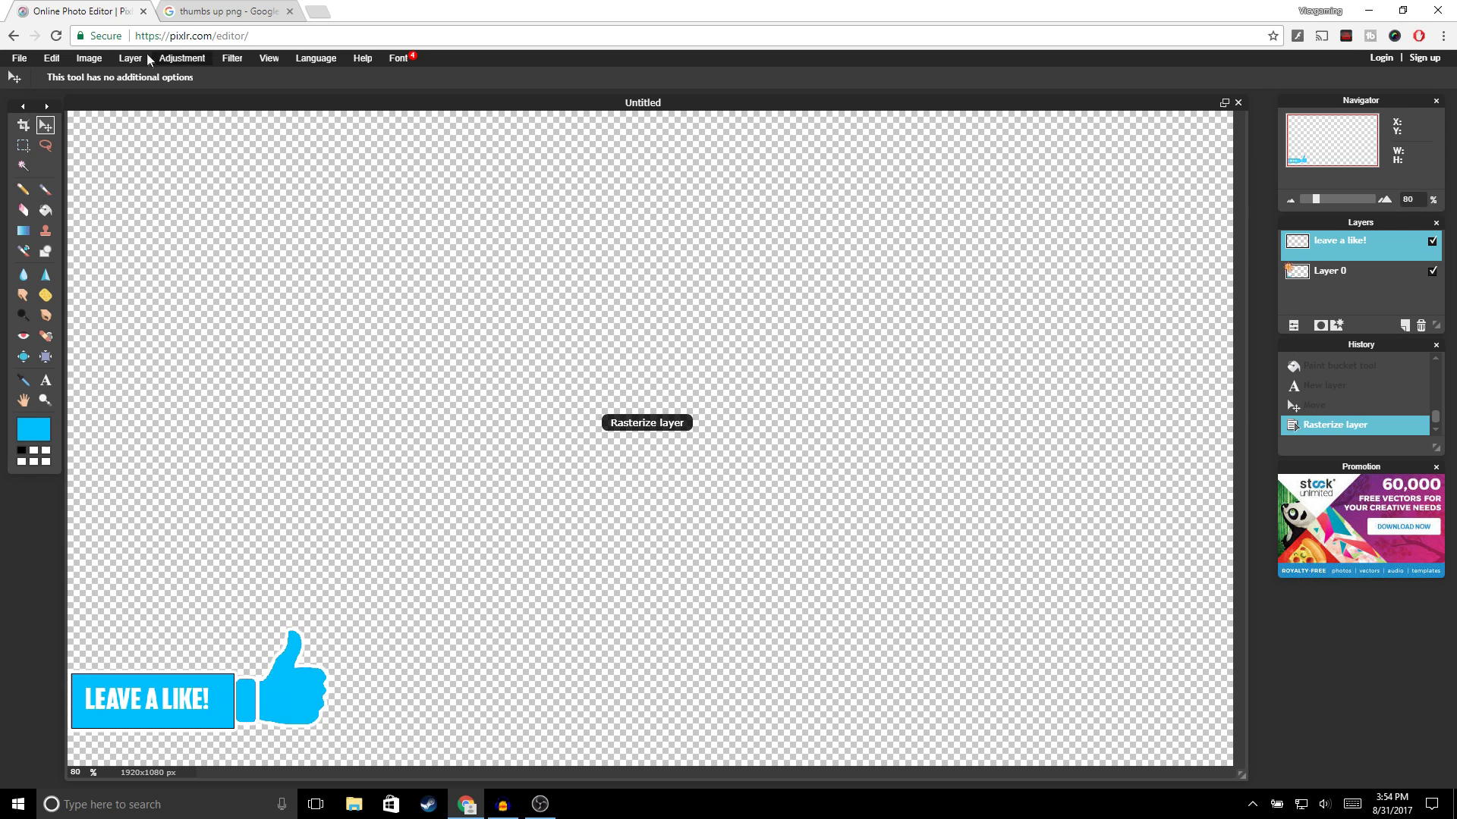
click(52, 59)
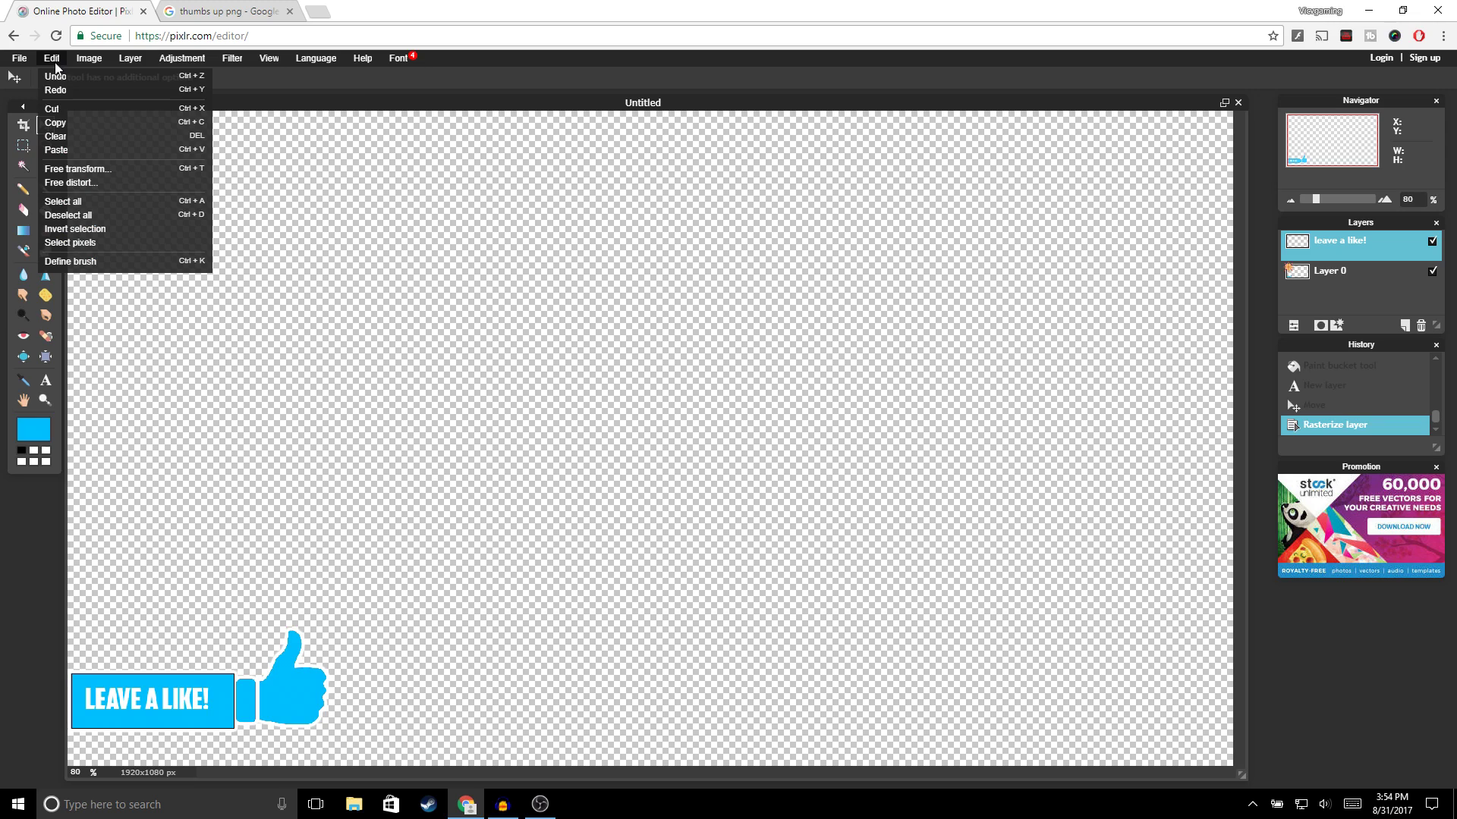
click(95, 171)
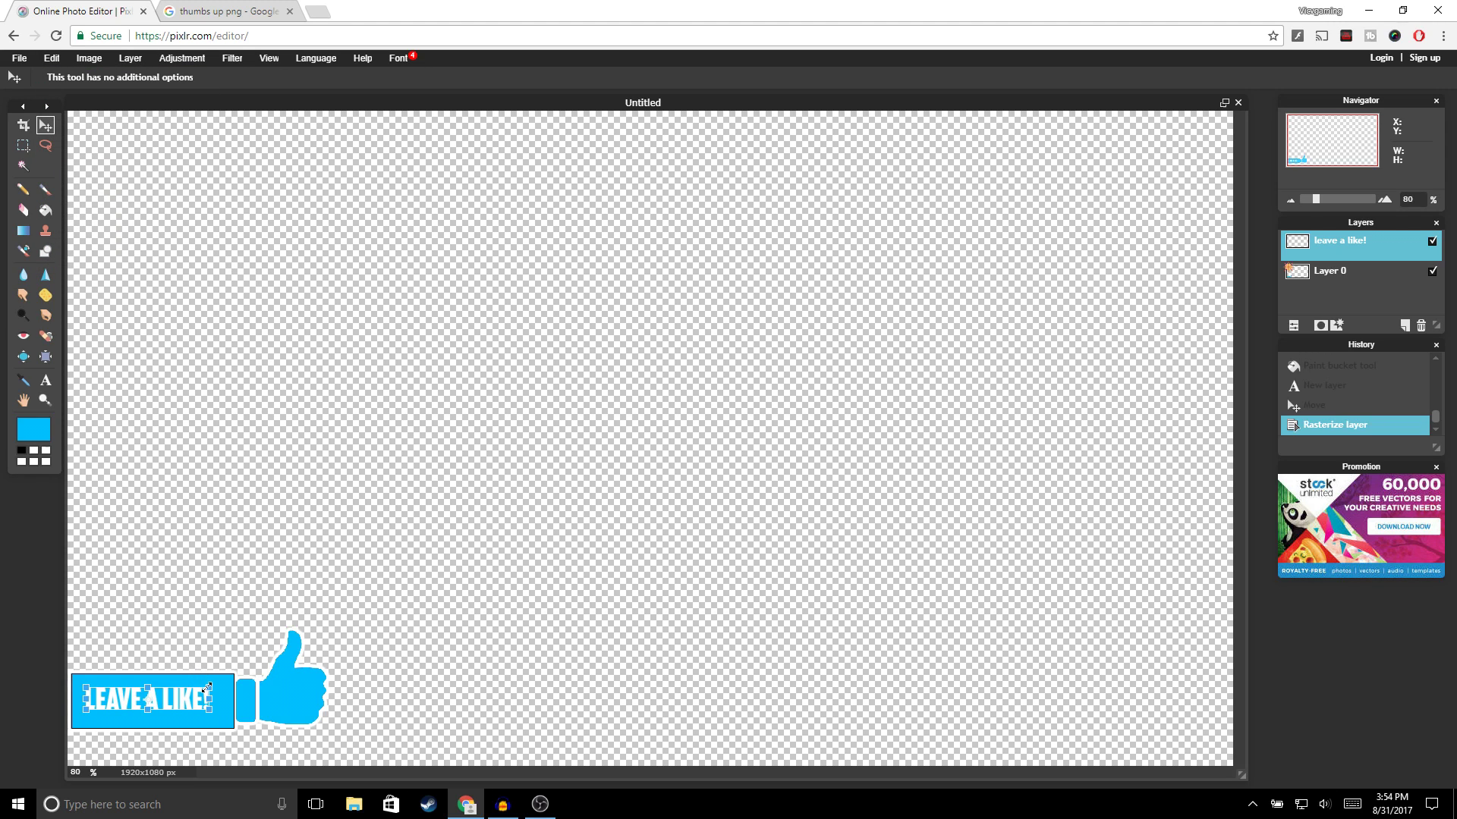
mouse_move(207, 687)
mouse_down()
mouse_move(224, 673)
mouse_move(194, 694)
mouse_up()
drag(195, 693, 194, 693)
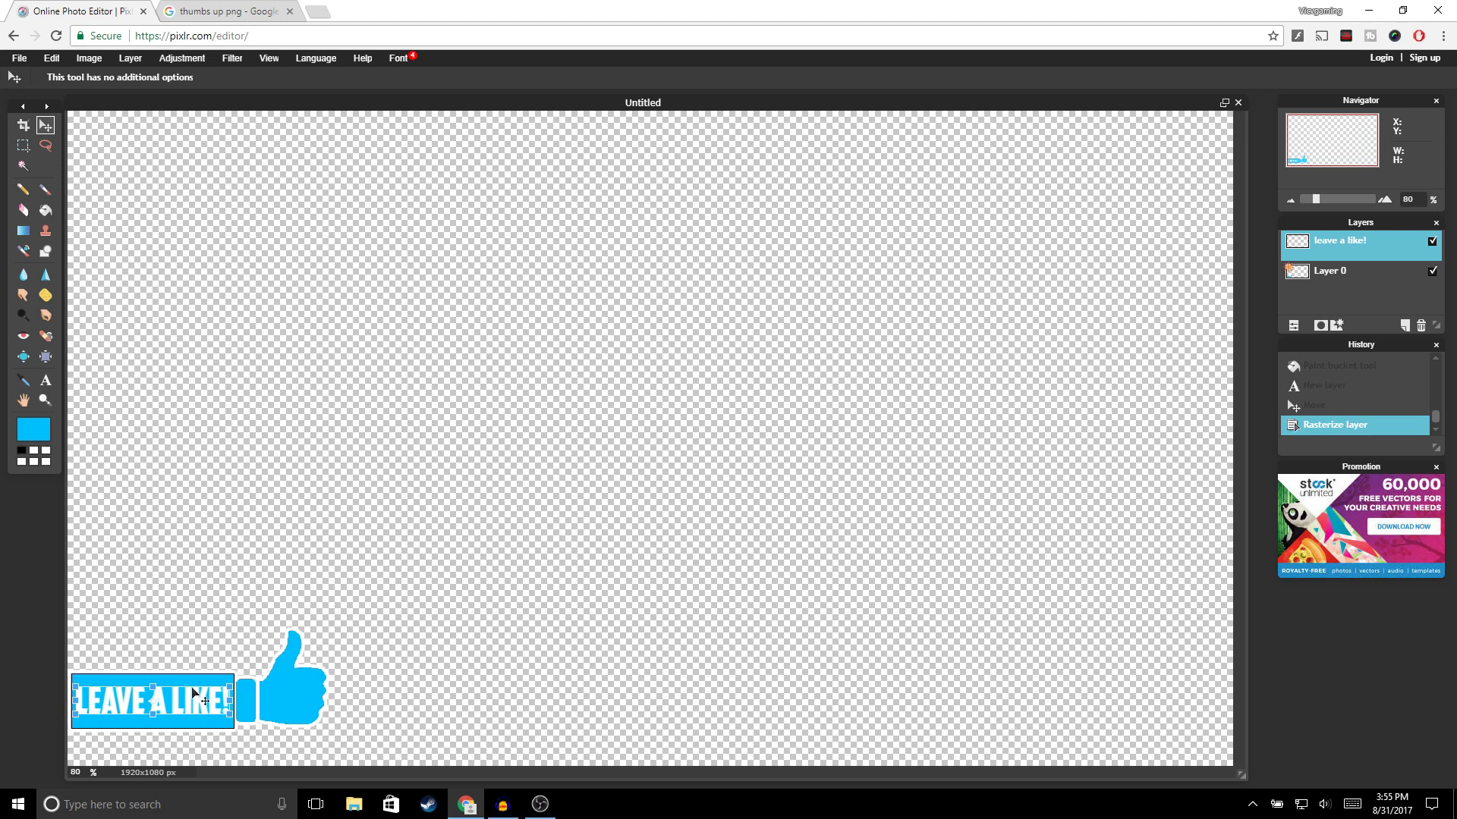
key(Return)
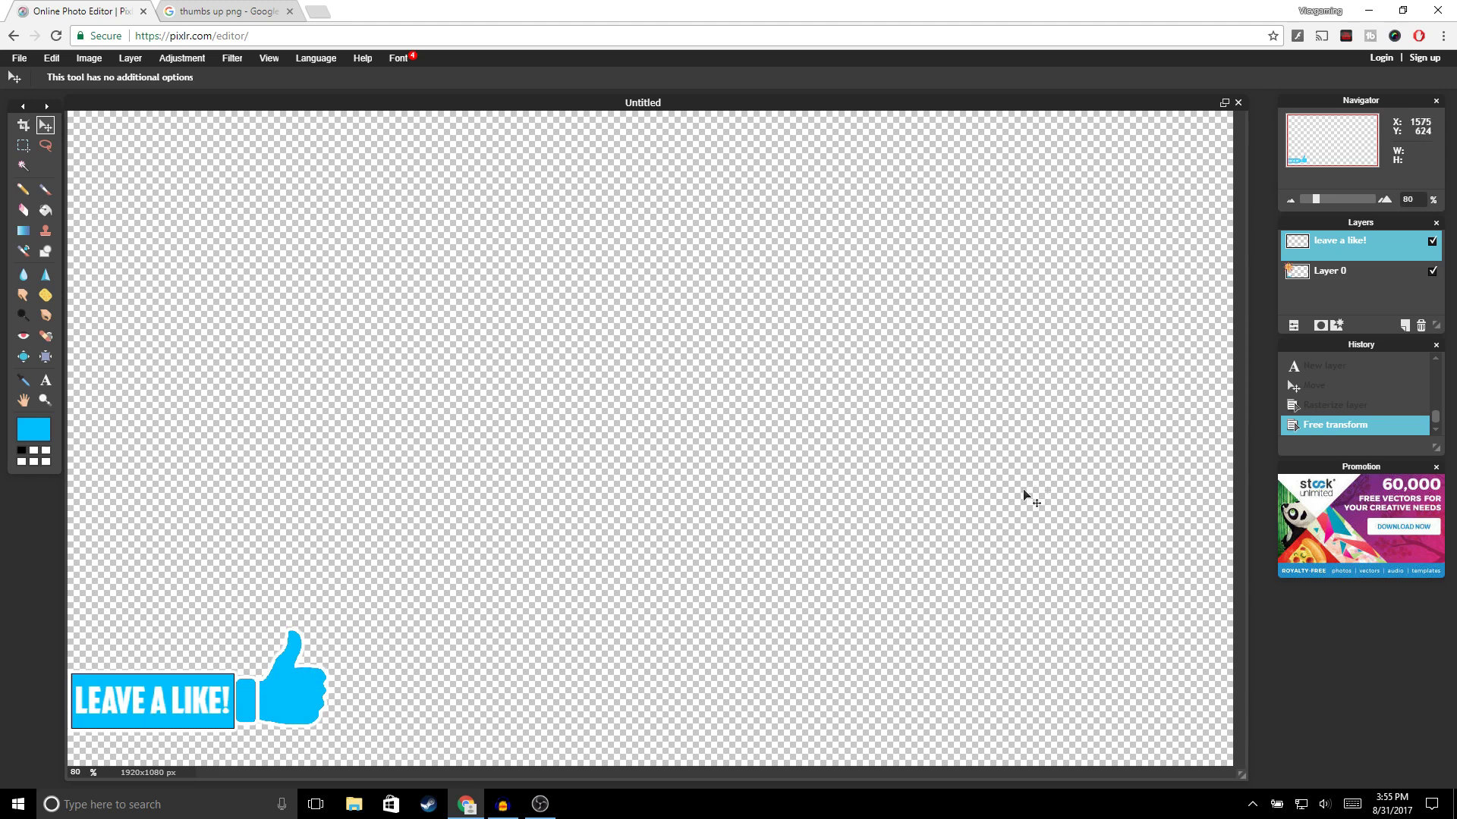
Give the LEAVE A LIKE! text a black Outer glow with hardness 10, then nudge it left
right_click(1340, 256)
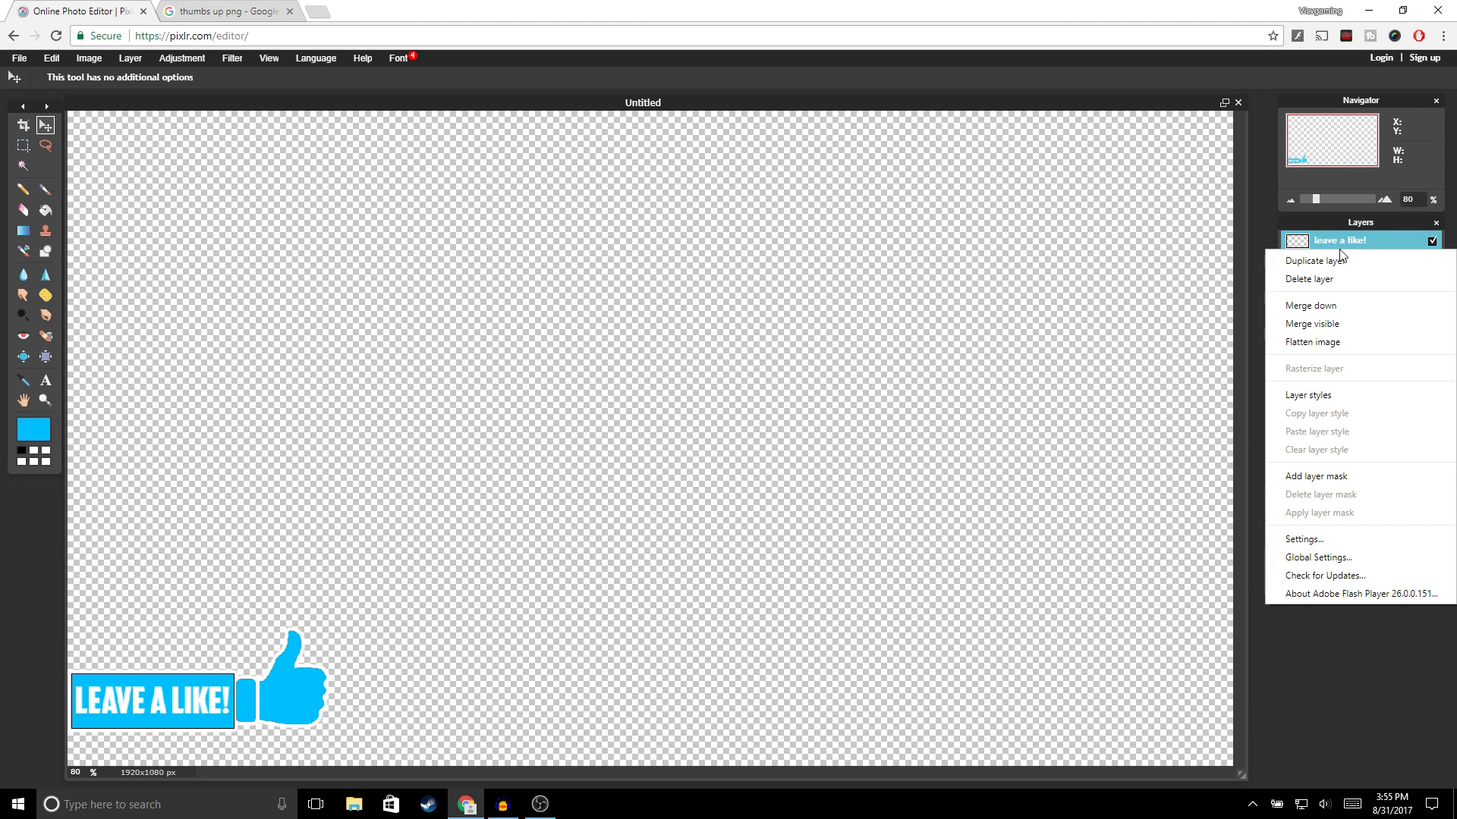
click(1308, 396)
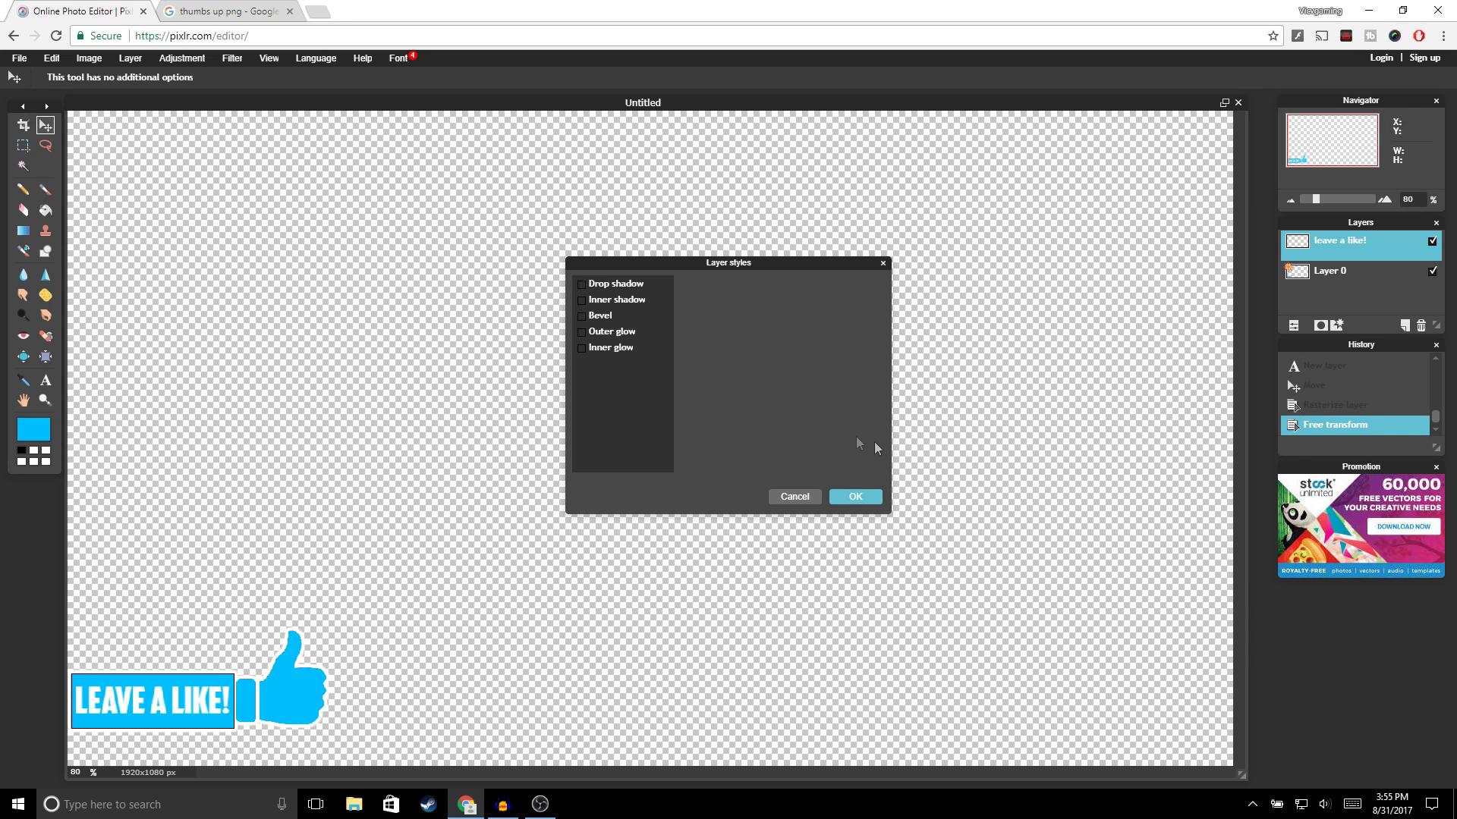
click(582, 334)
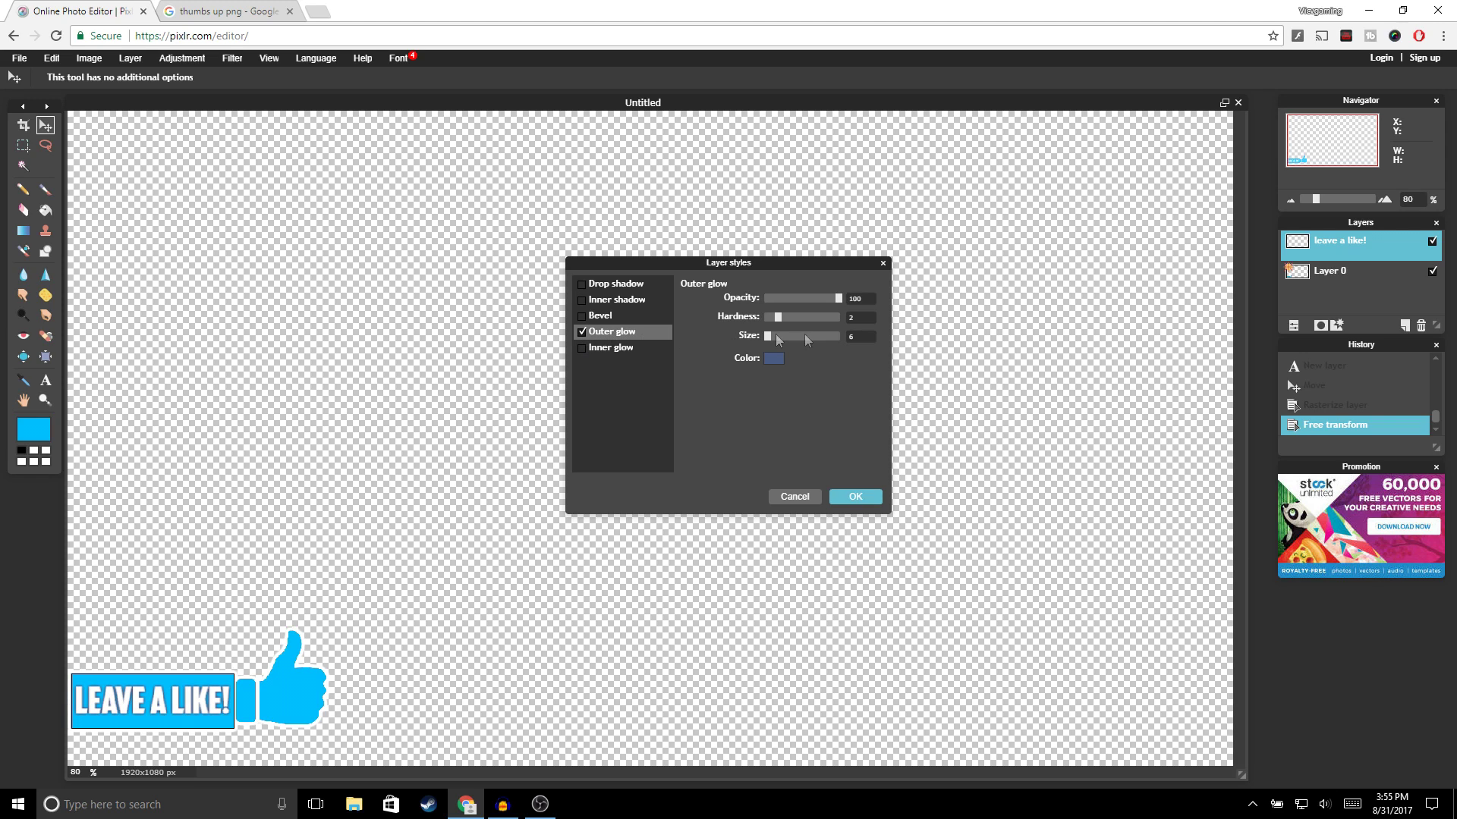
drag(775, 318, 839, 319)
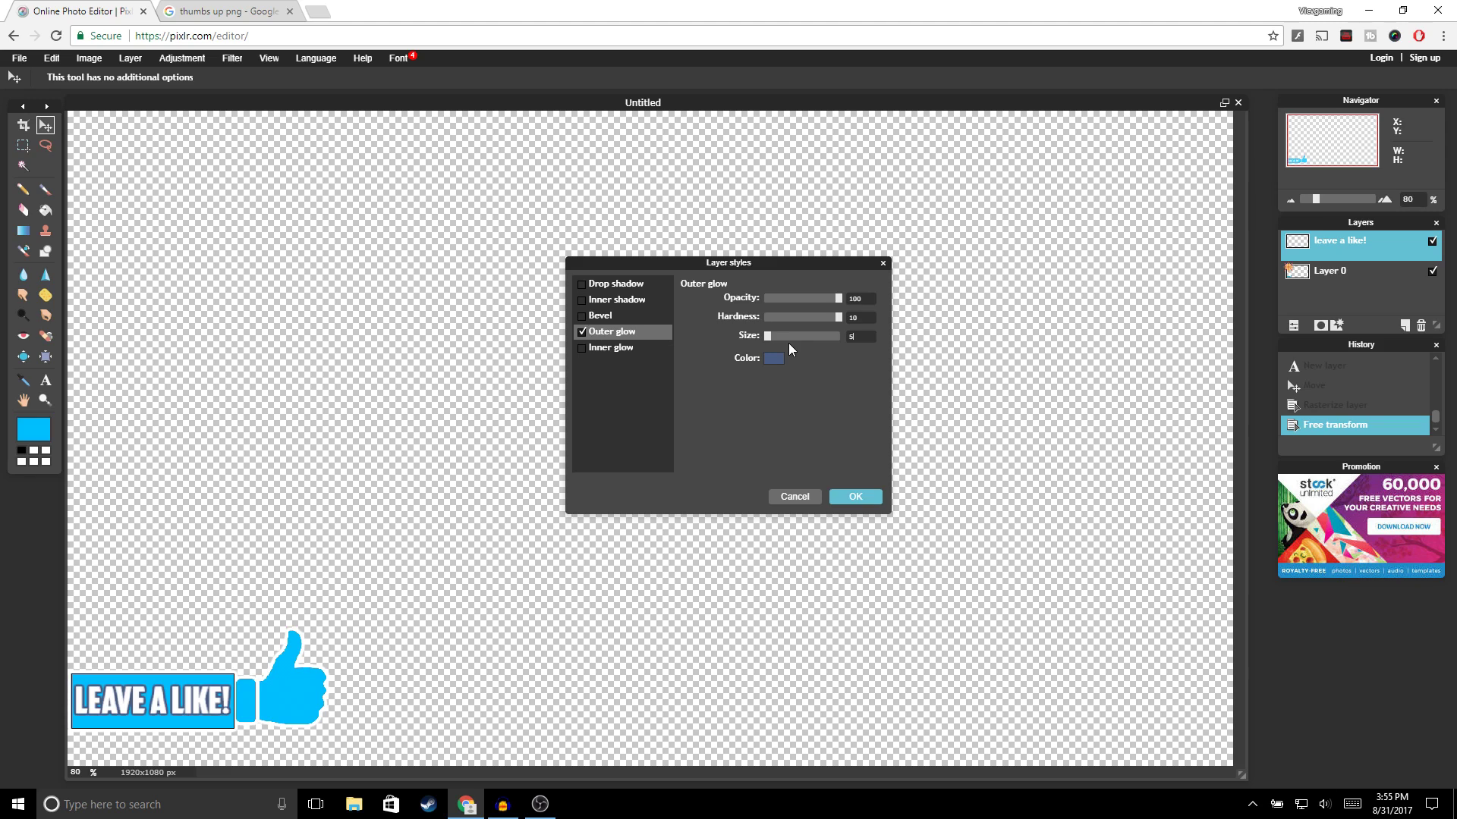
click(774, 359)
drag(628, 513, 565, 517)
drag(654, 462, 760, 467)
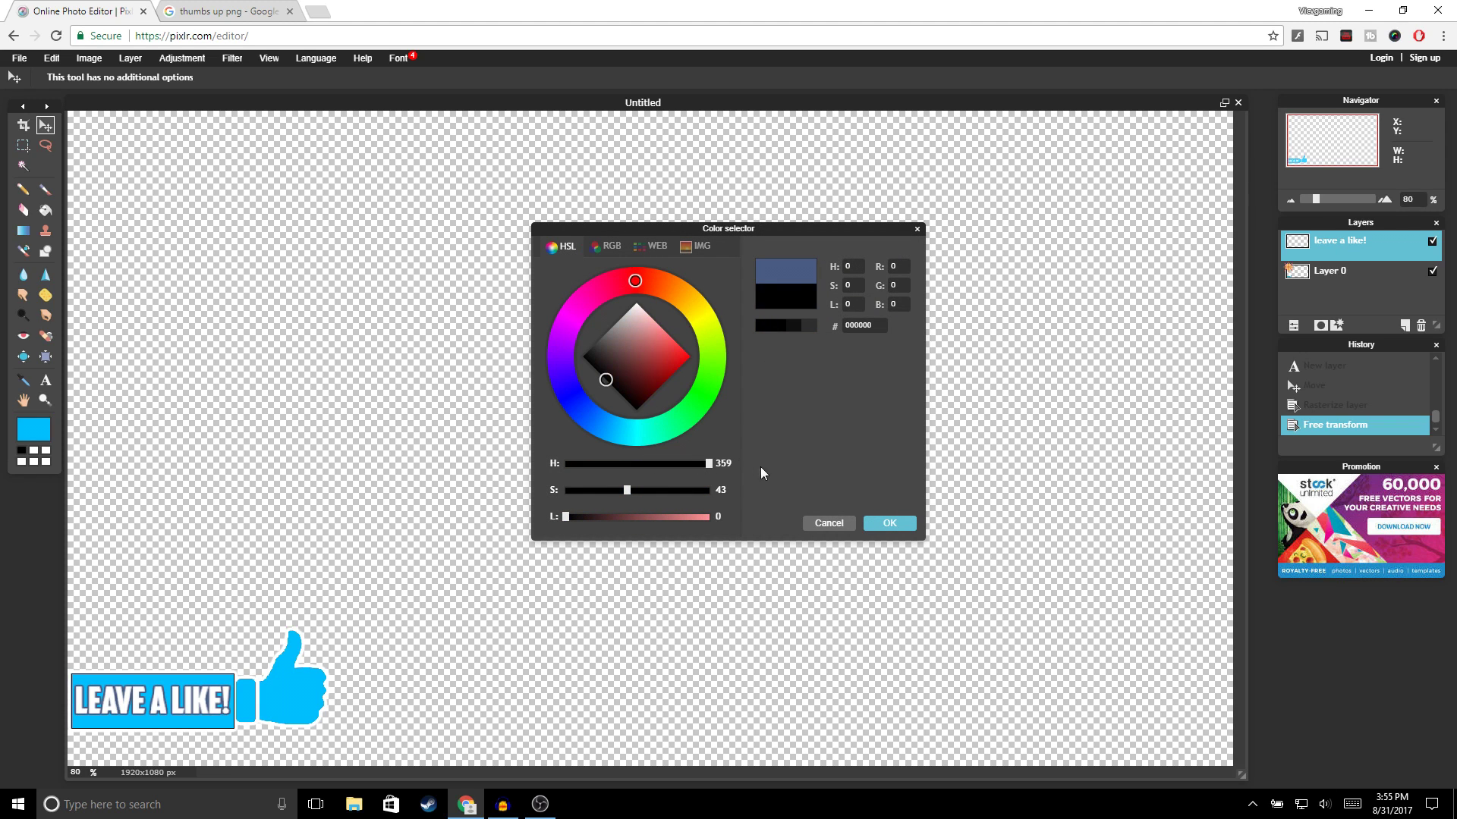
click(886, 527)
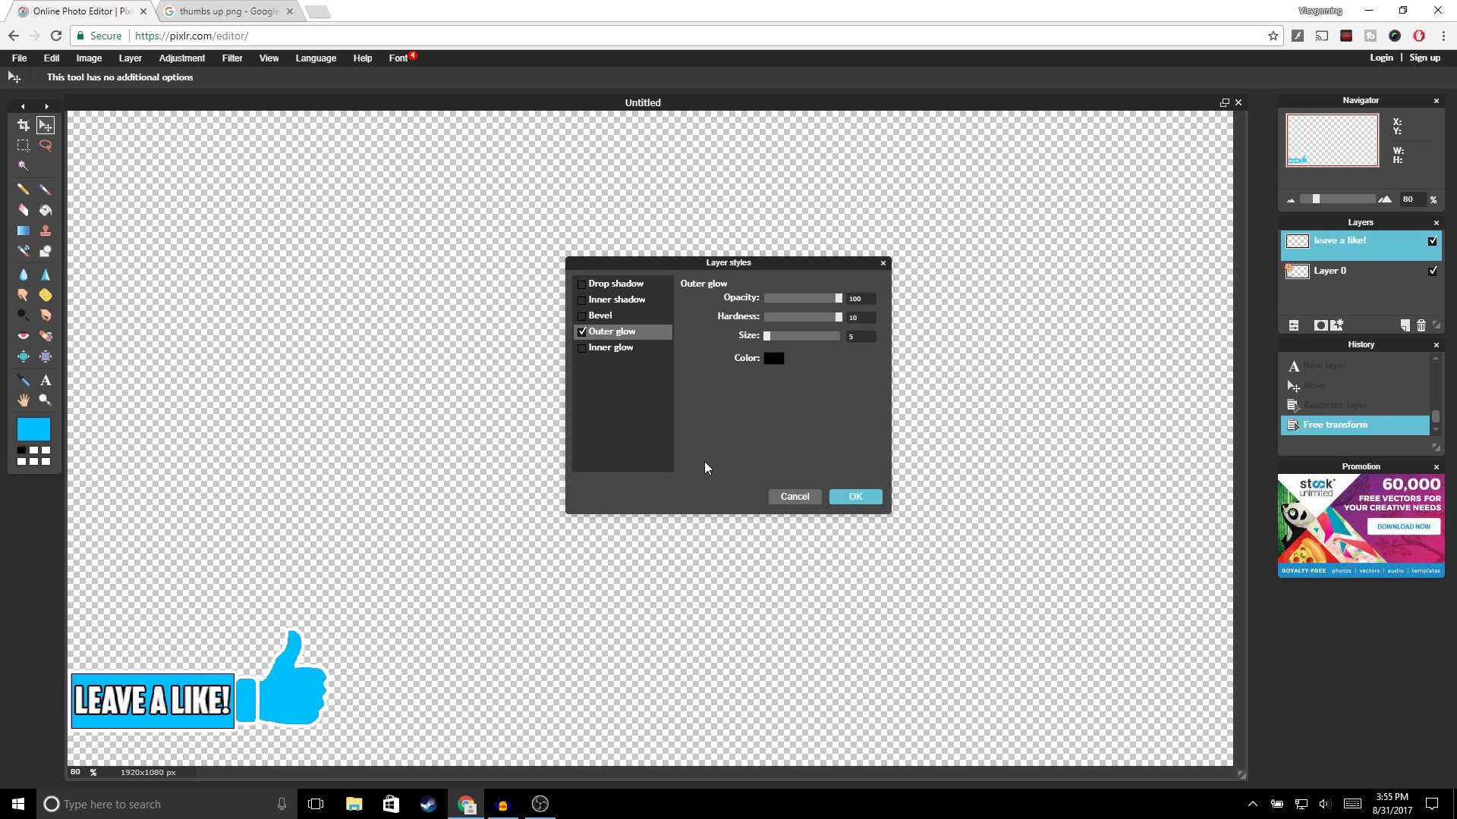
click(842, 496)
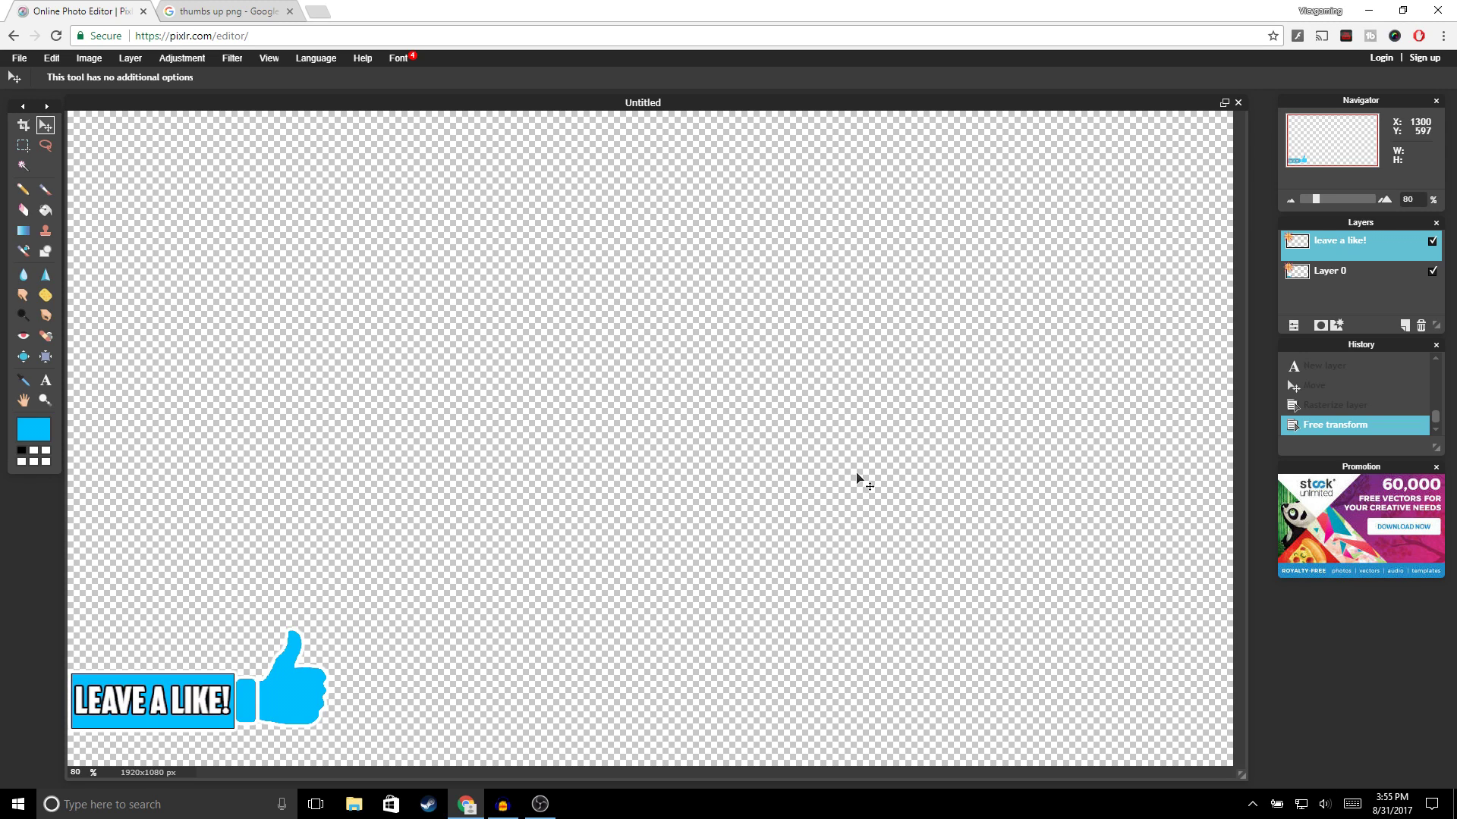
drag(531, 447, 529, 448)
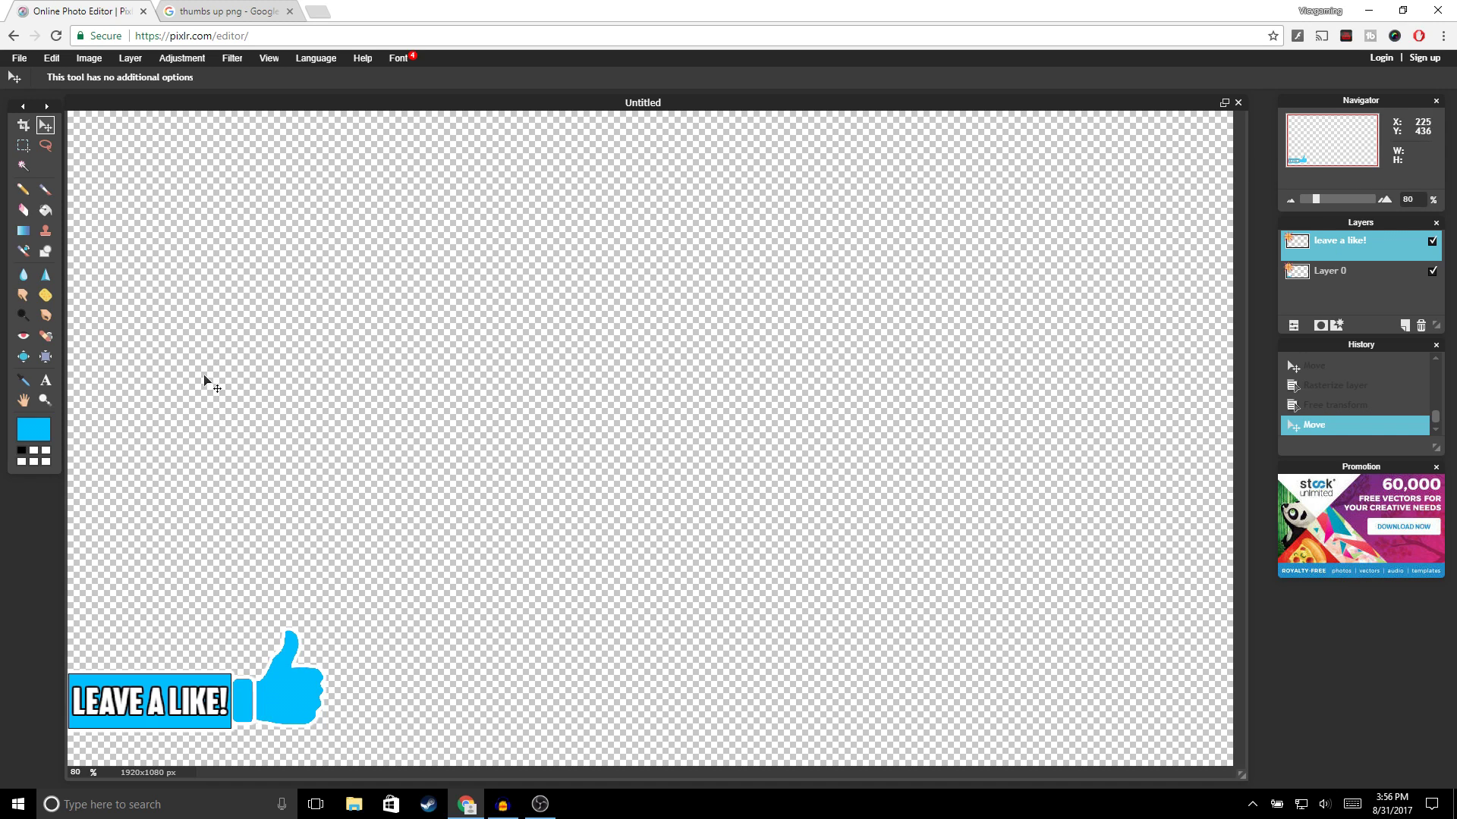
Save the image as a transparent full-quality PNG named Untitled to the Desktop
click(19, 58)
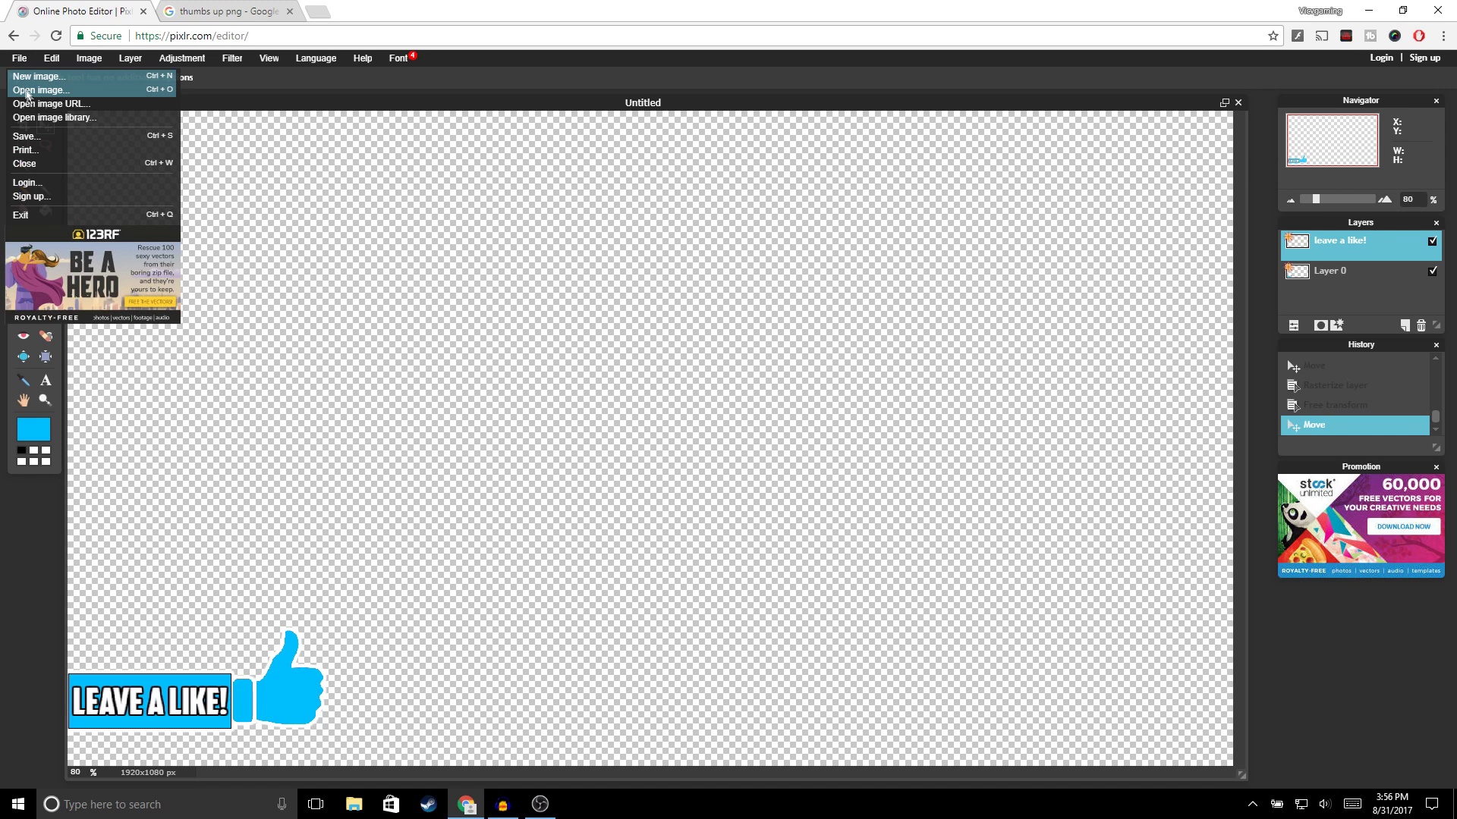
click(45, 135)
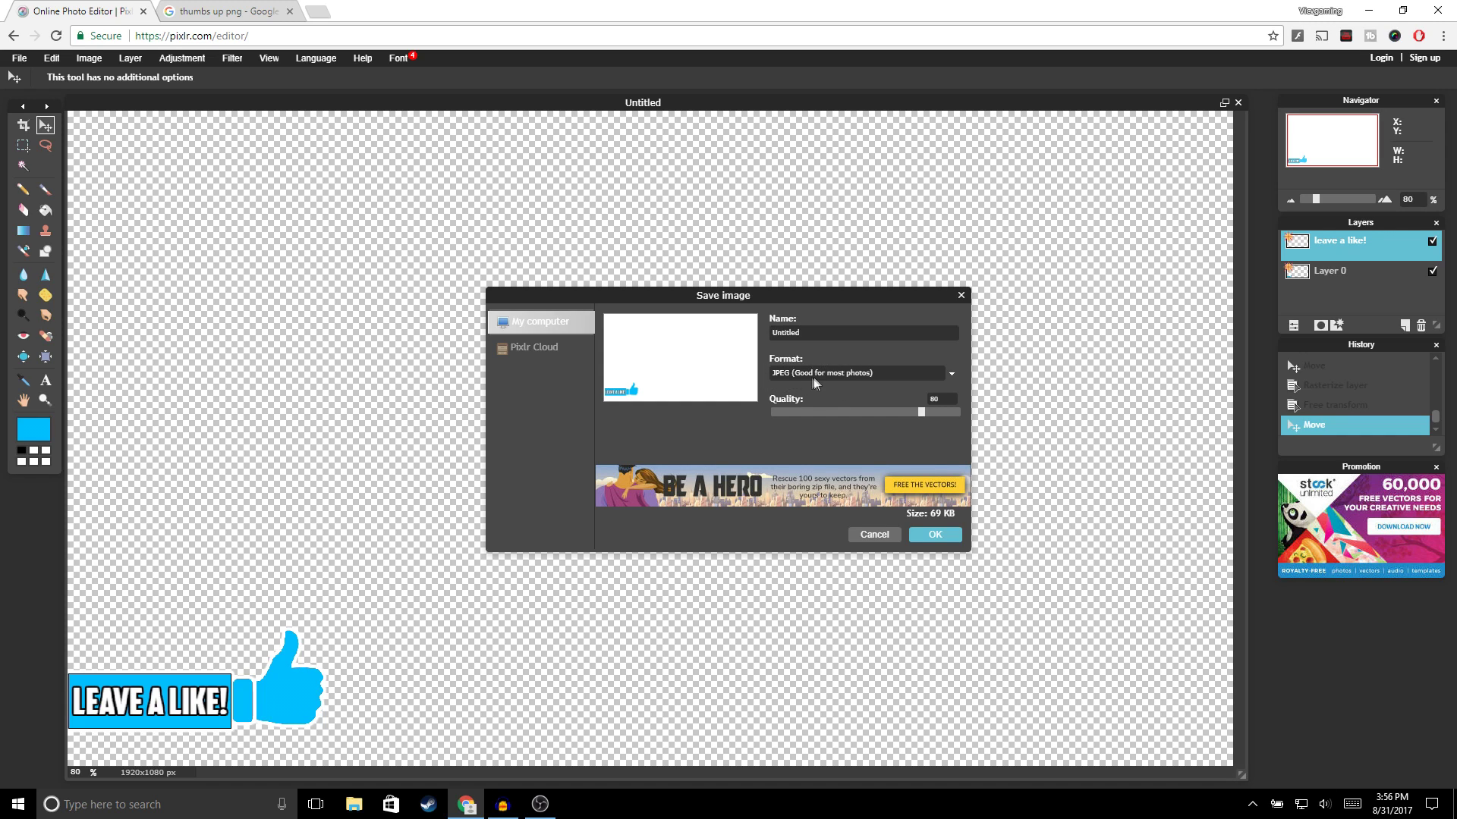
click(951, 375)
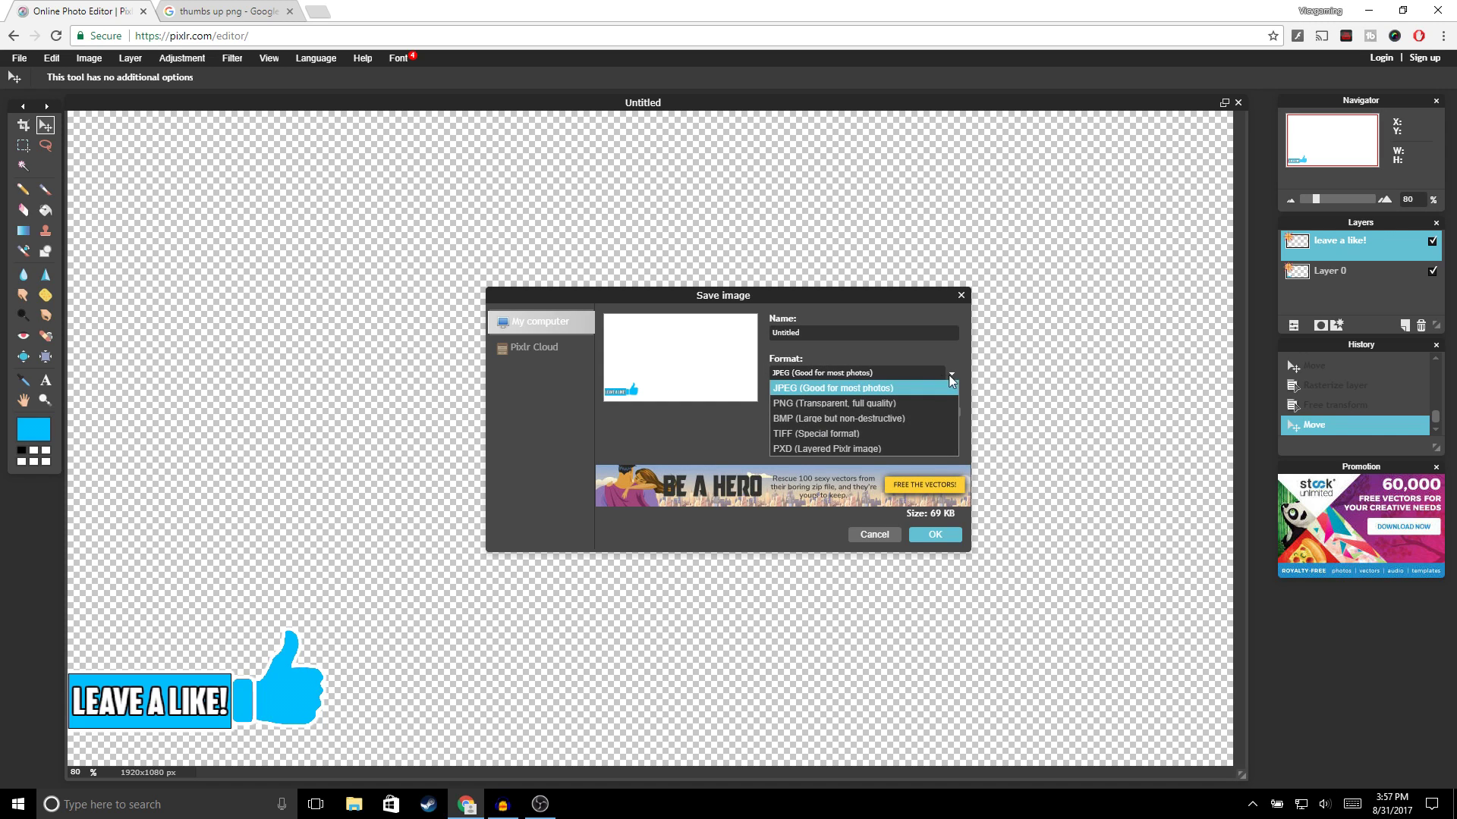
click(842, 397)
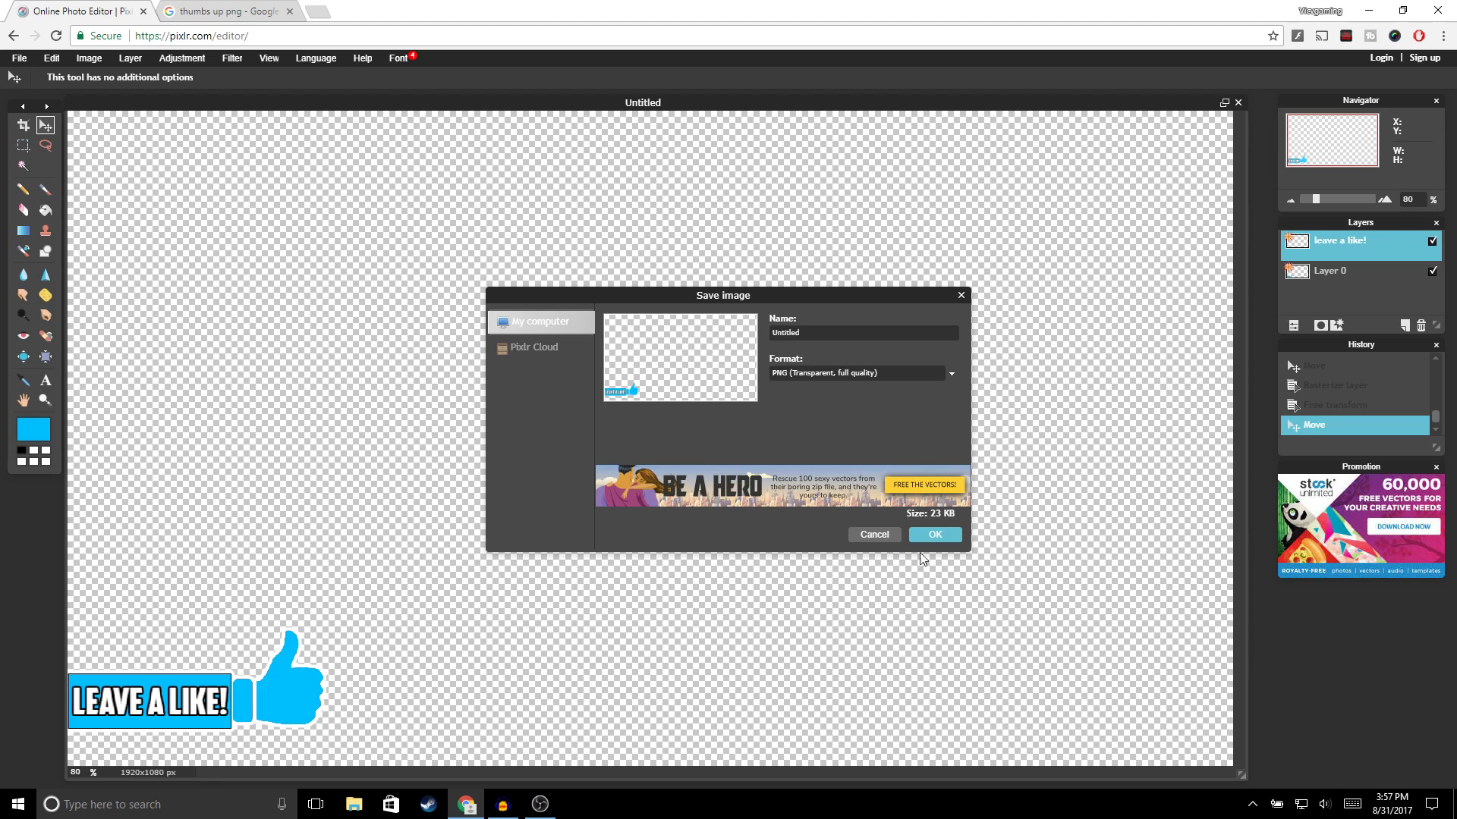
click(935, 534)
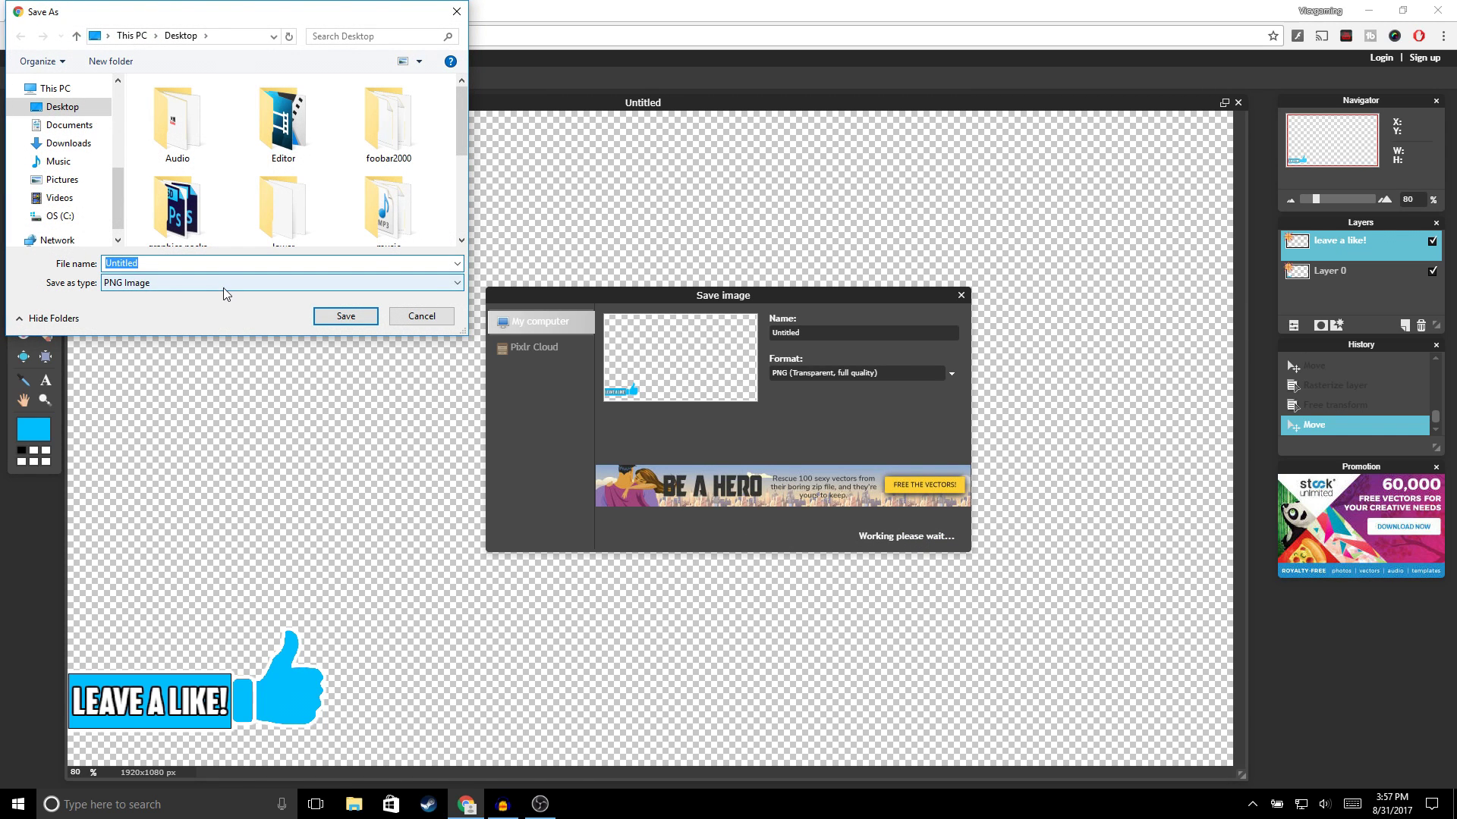
click(343, 314)
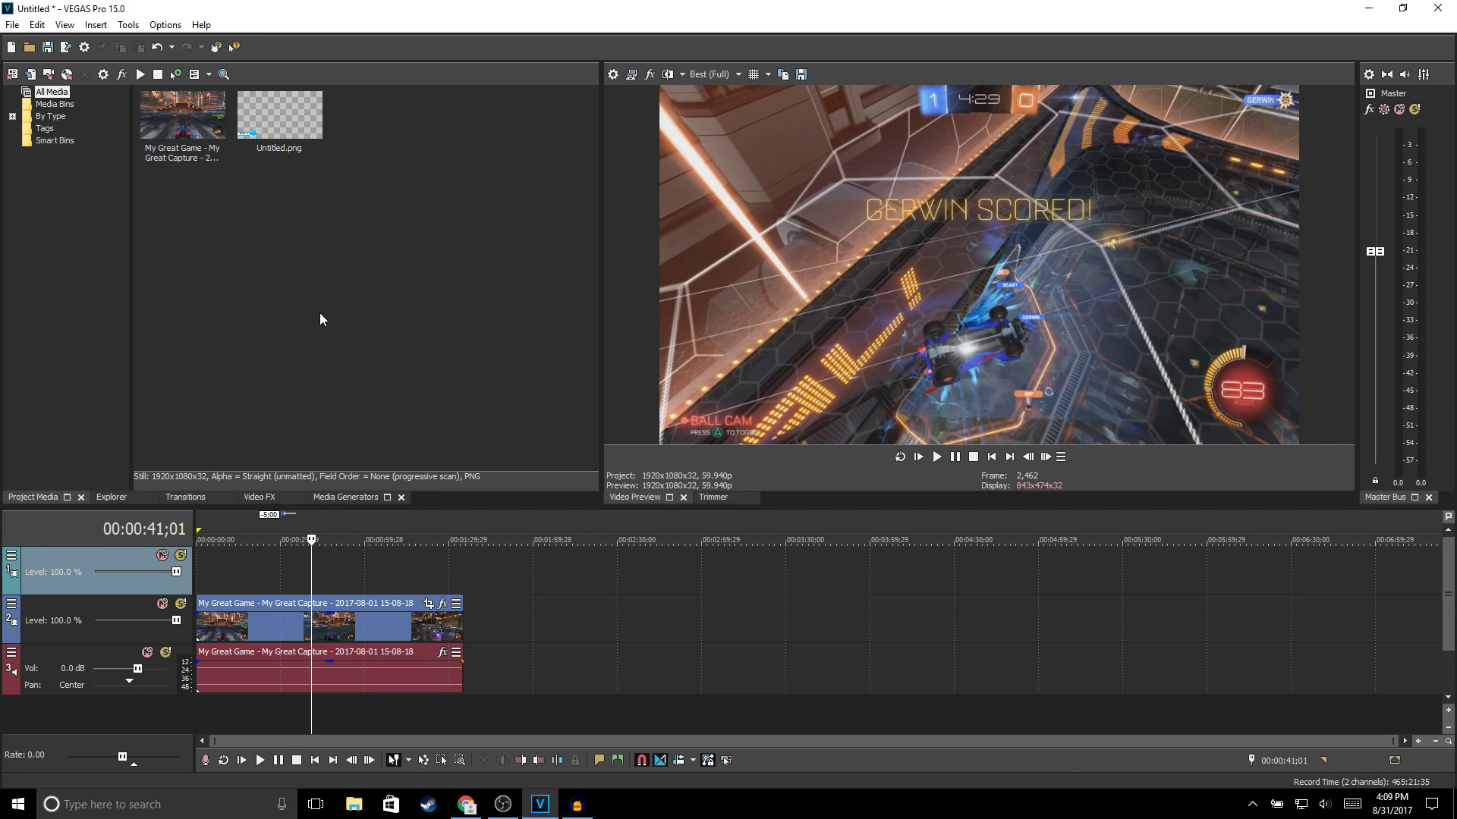
Place Untitled.png on the top video track at about 19 seconds and list the Slide transitions
click(251, 567)
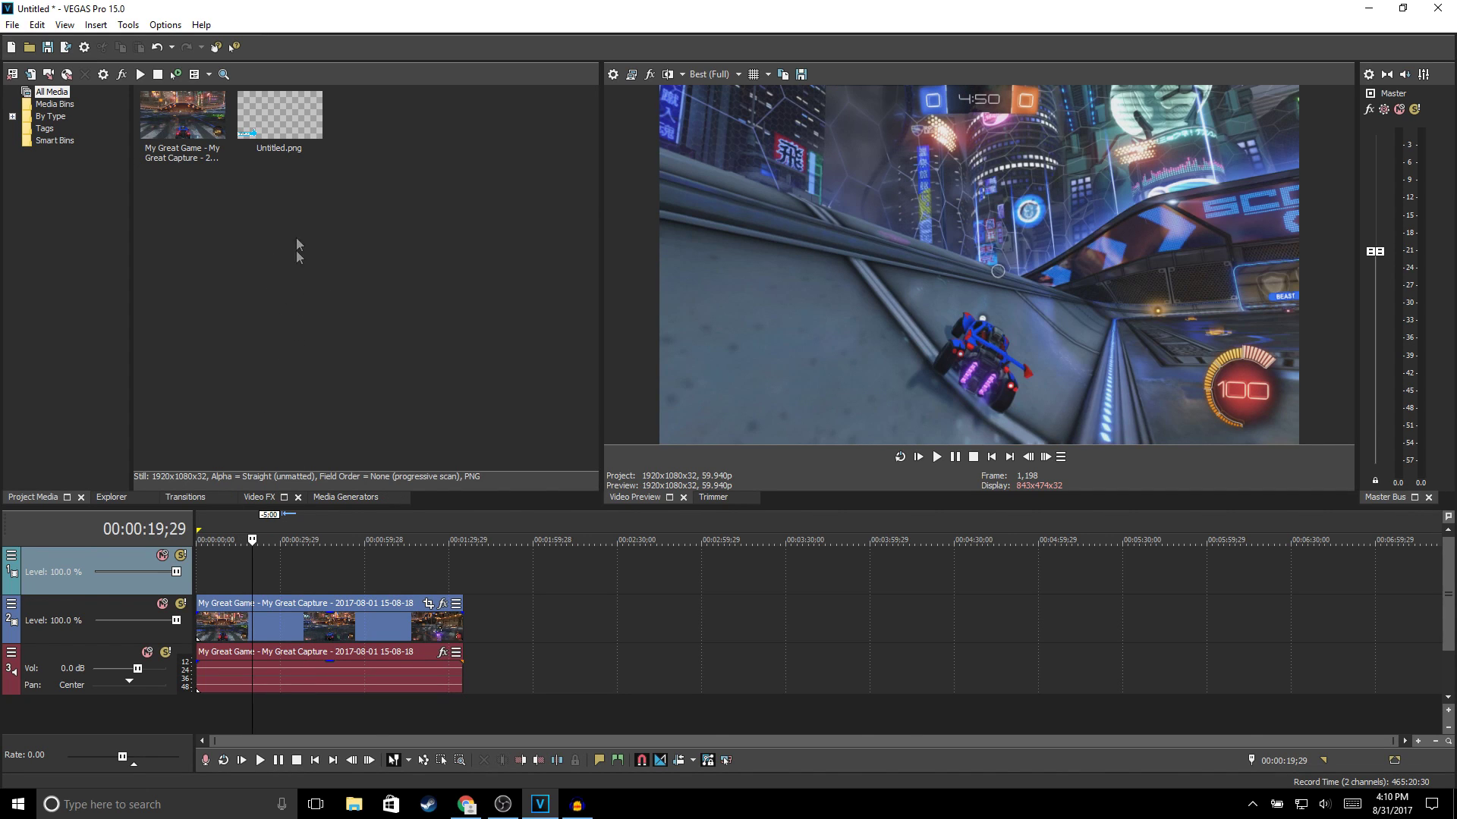
drag(286, 120, 264, 583)
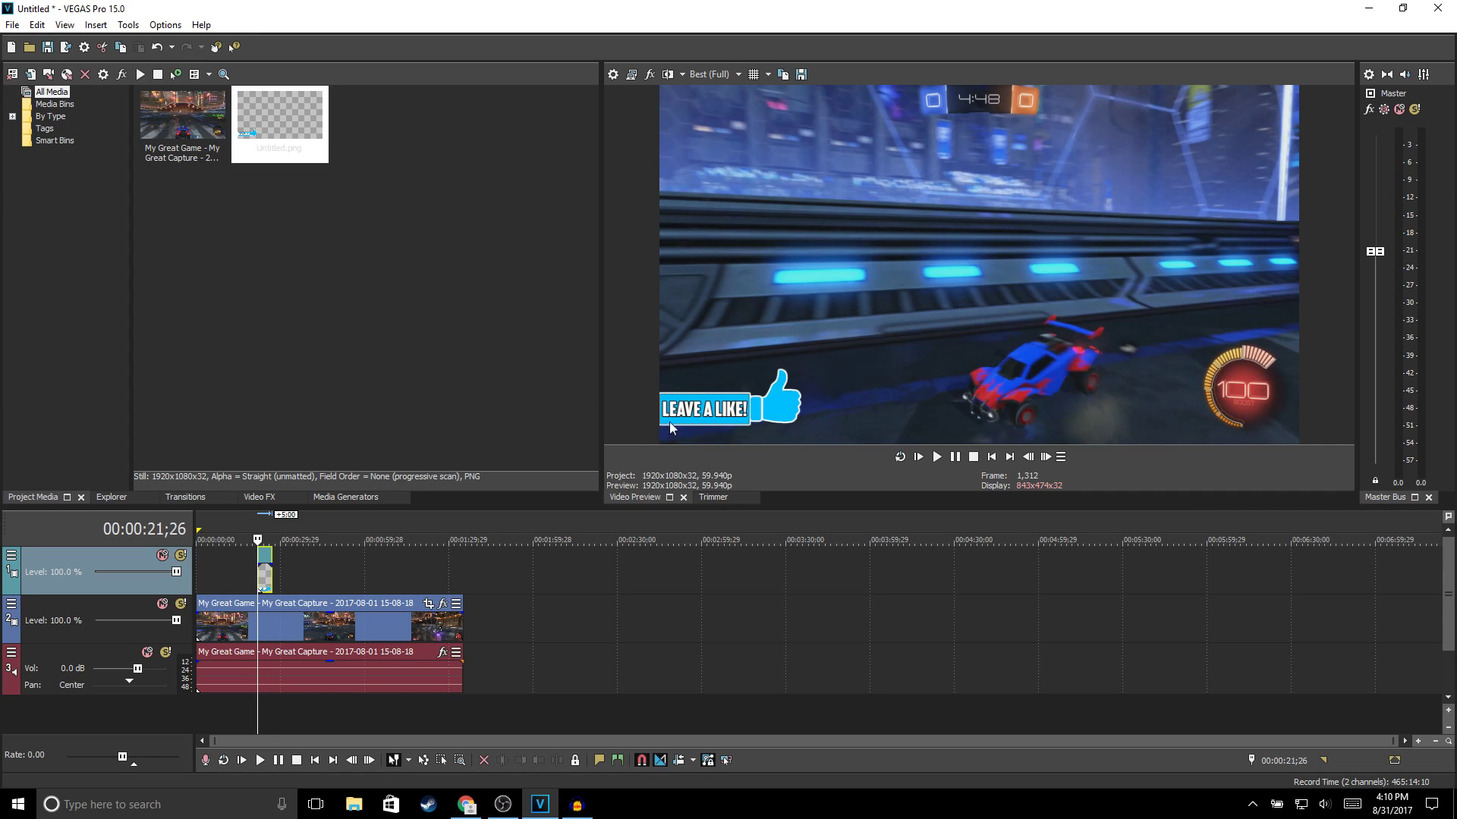
click(187, 497)
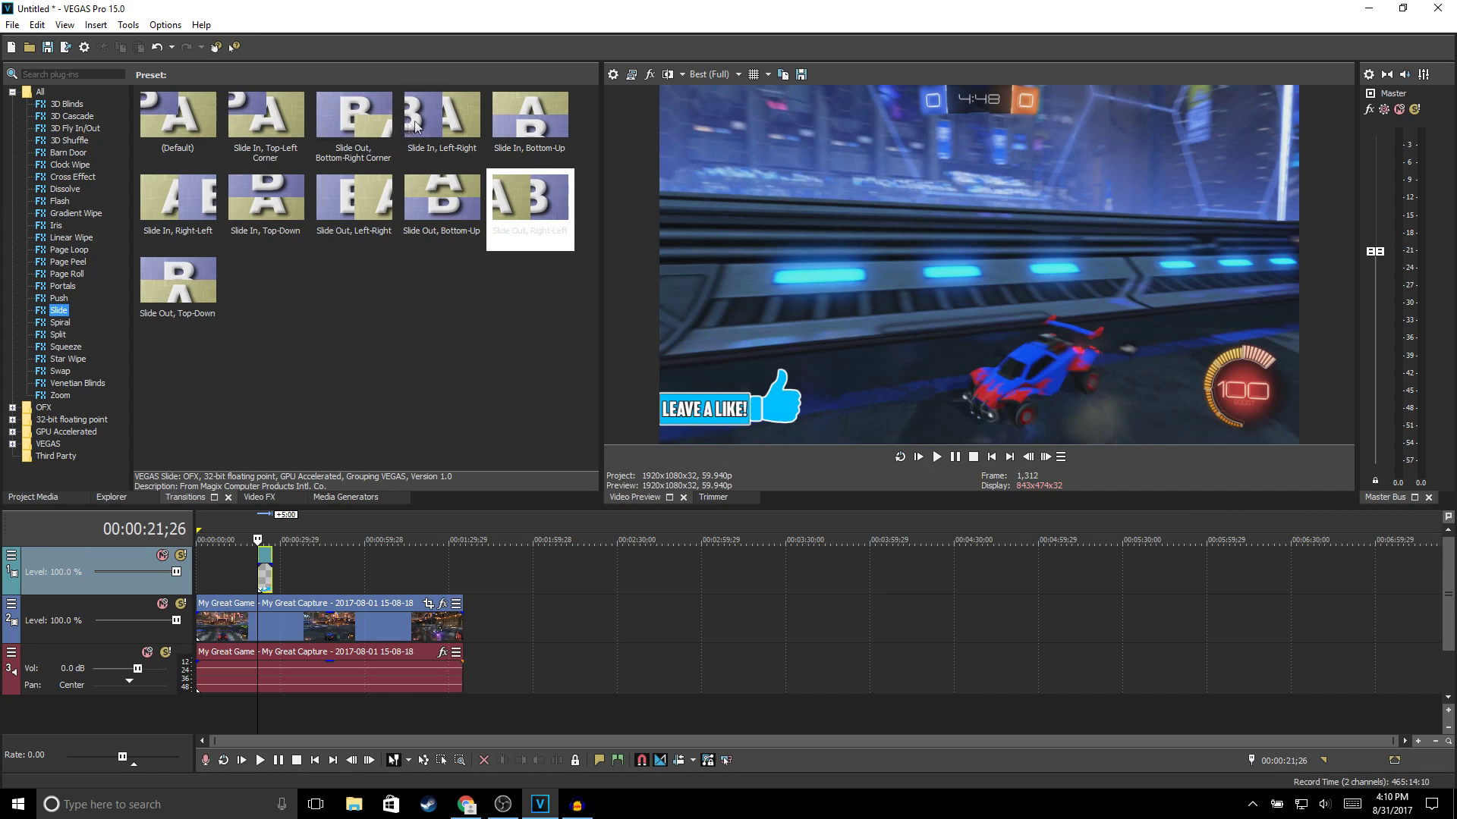
Apply Slide In, Left-Right to the overlay's start and Slide Out, Right-Left to its end, then preview playback
drag(429, 117, 262, 558)
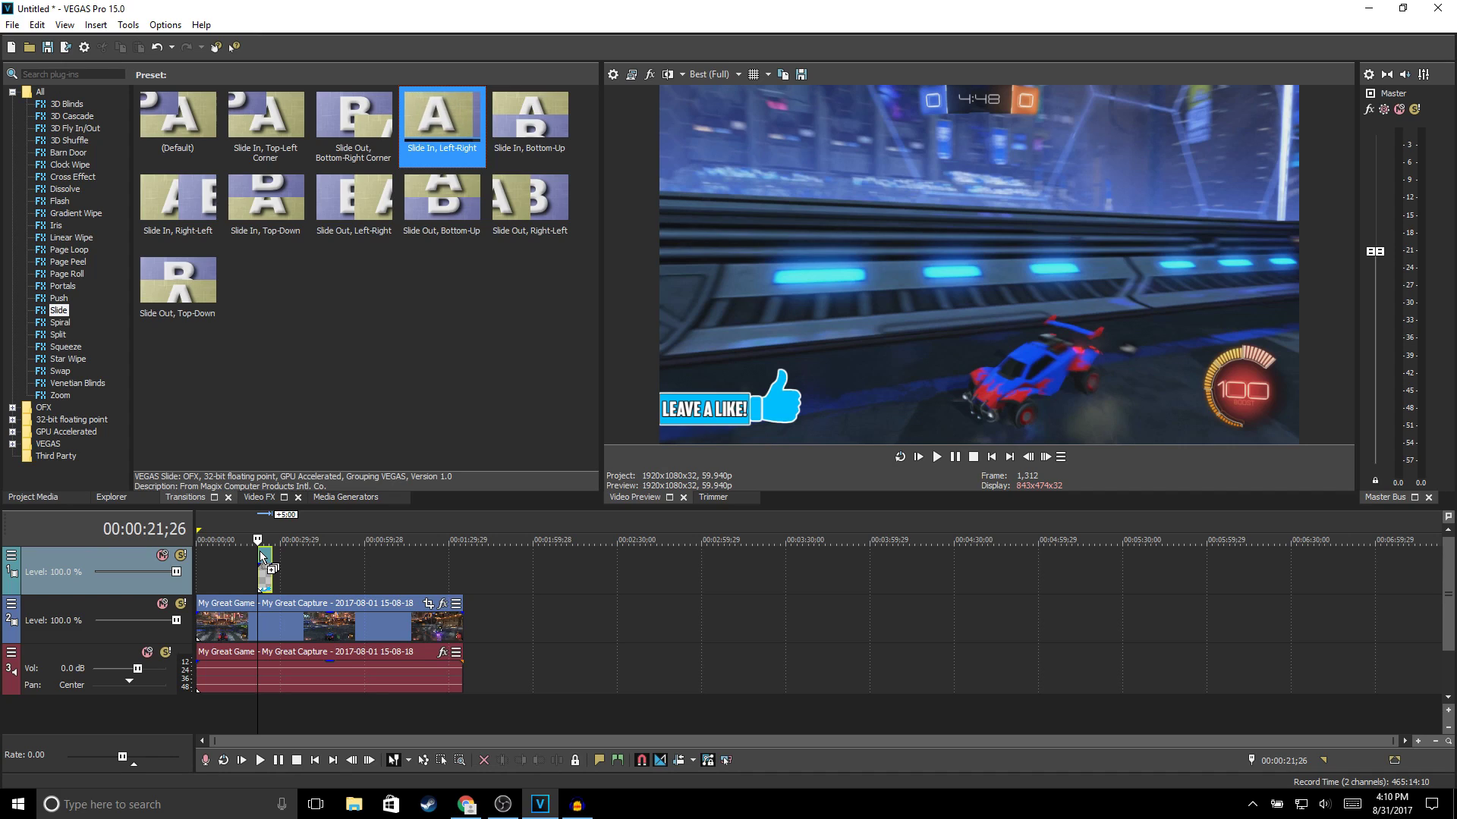
click(548, 201)
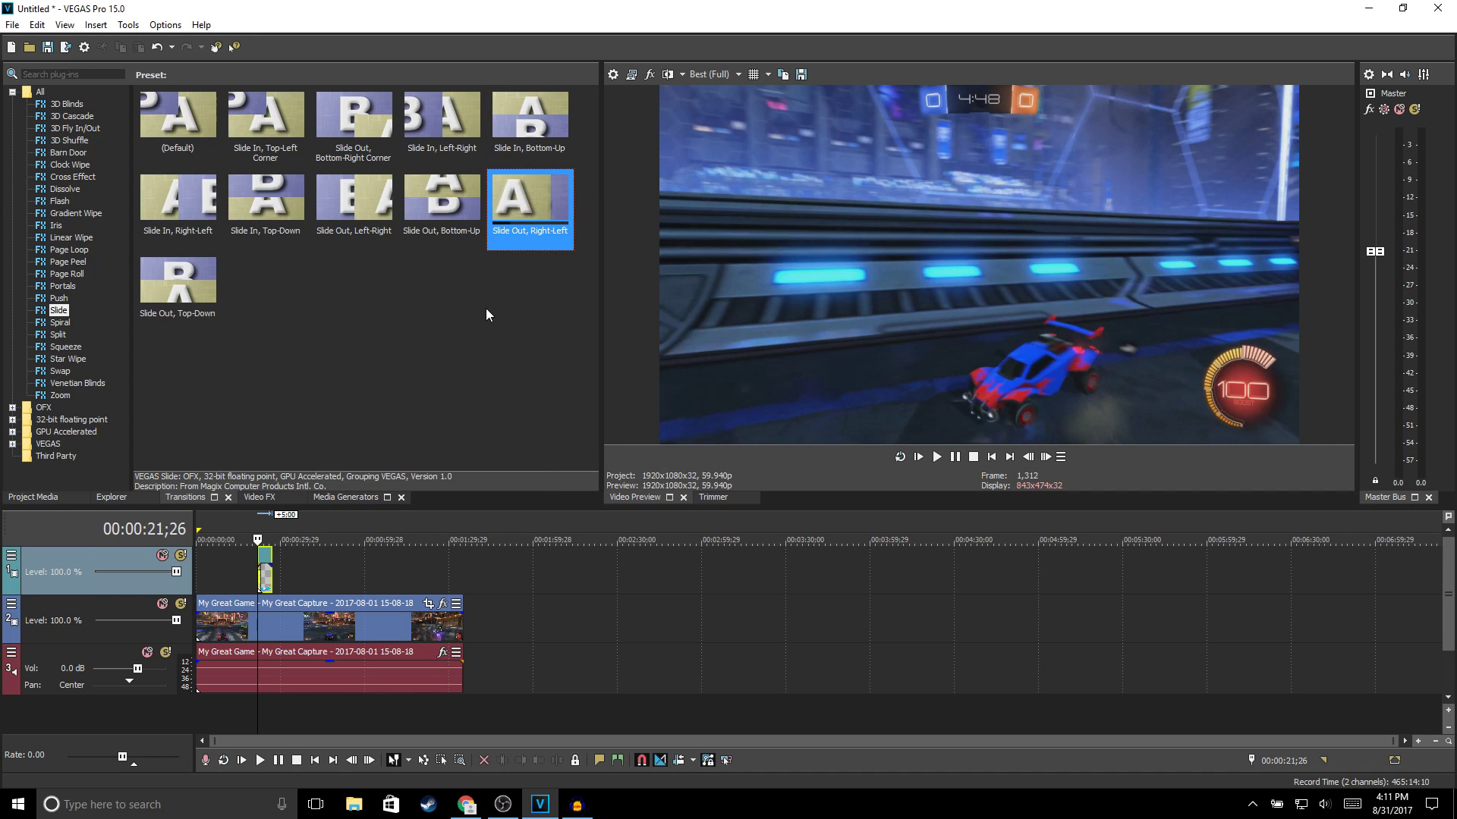
drag(490, 346, 266, 581)
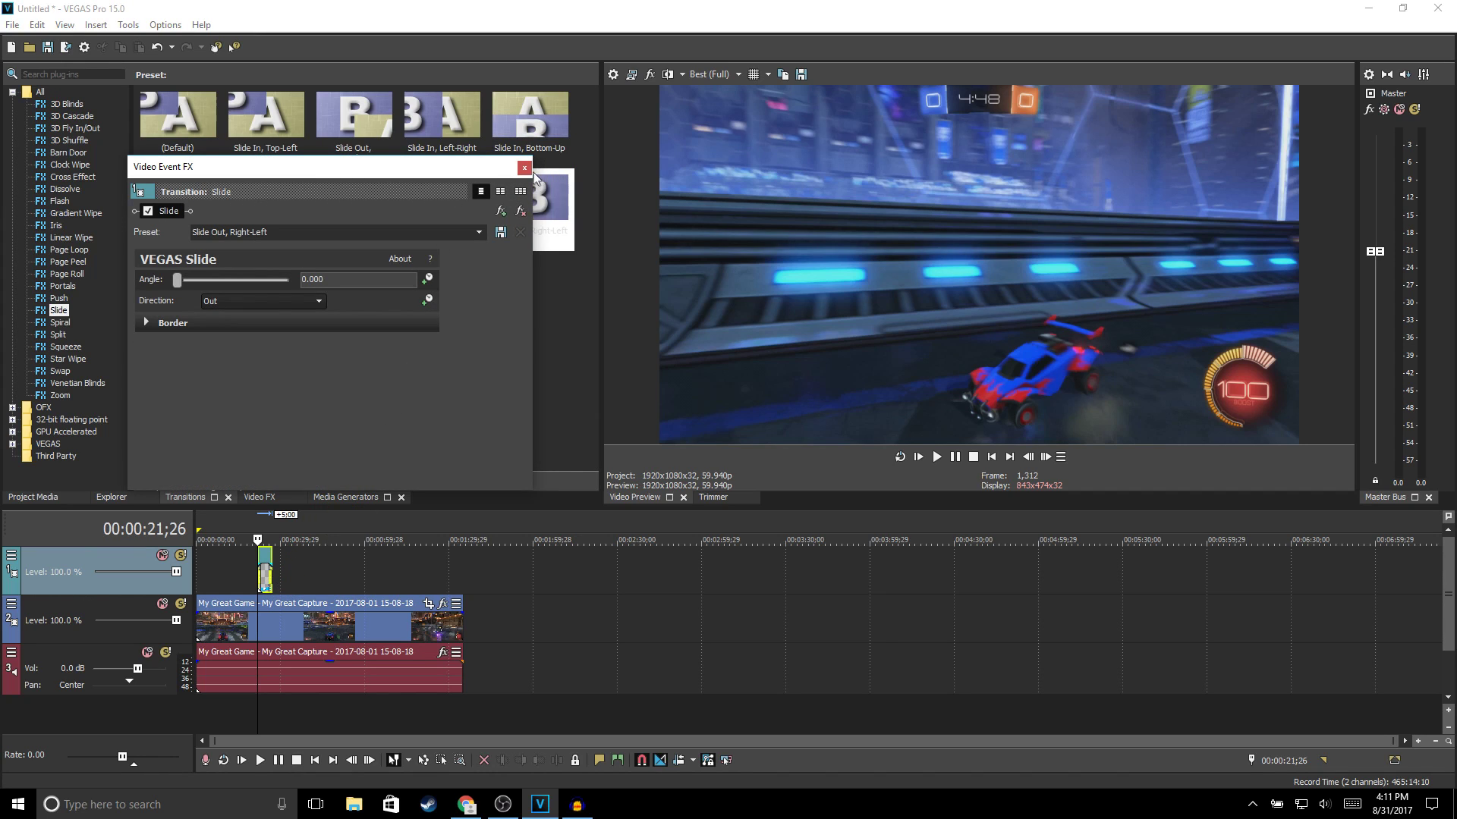
click(524, 167)
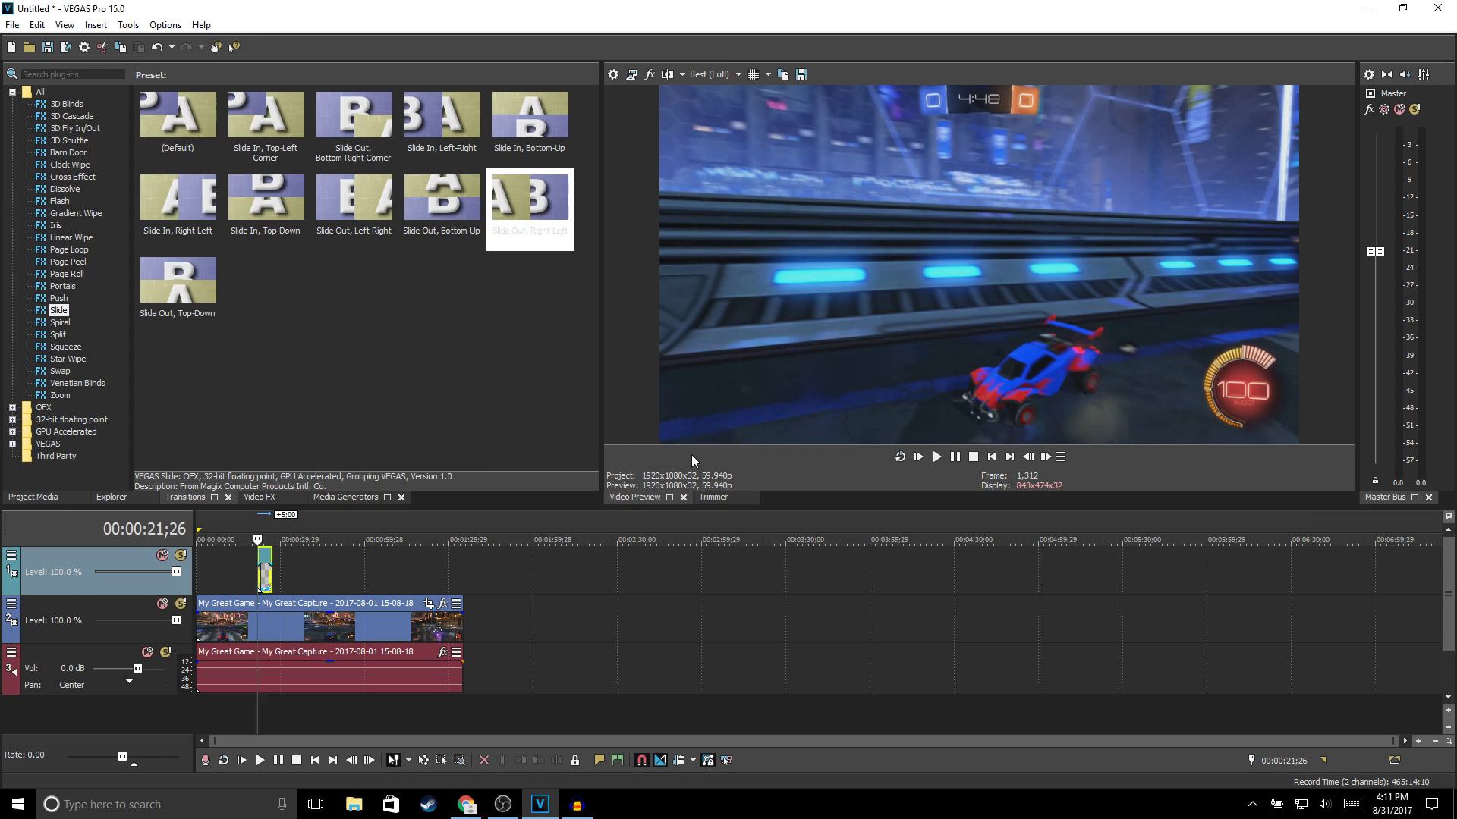
click(934, 459)
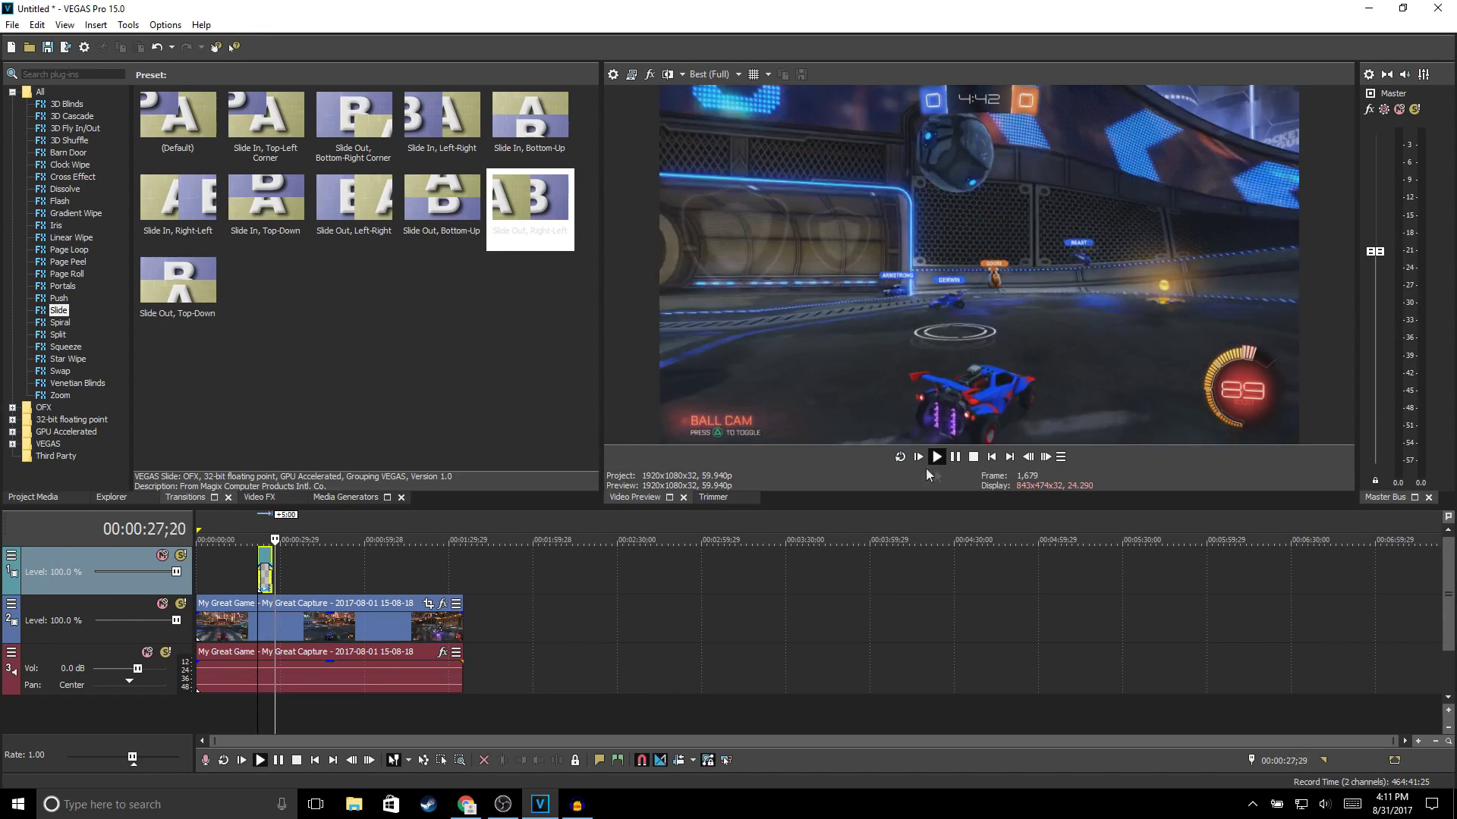
click(974, 458)
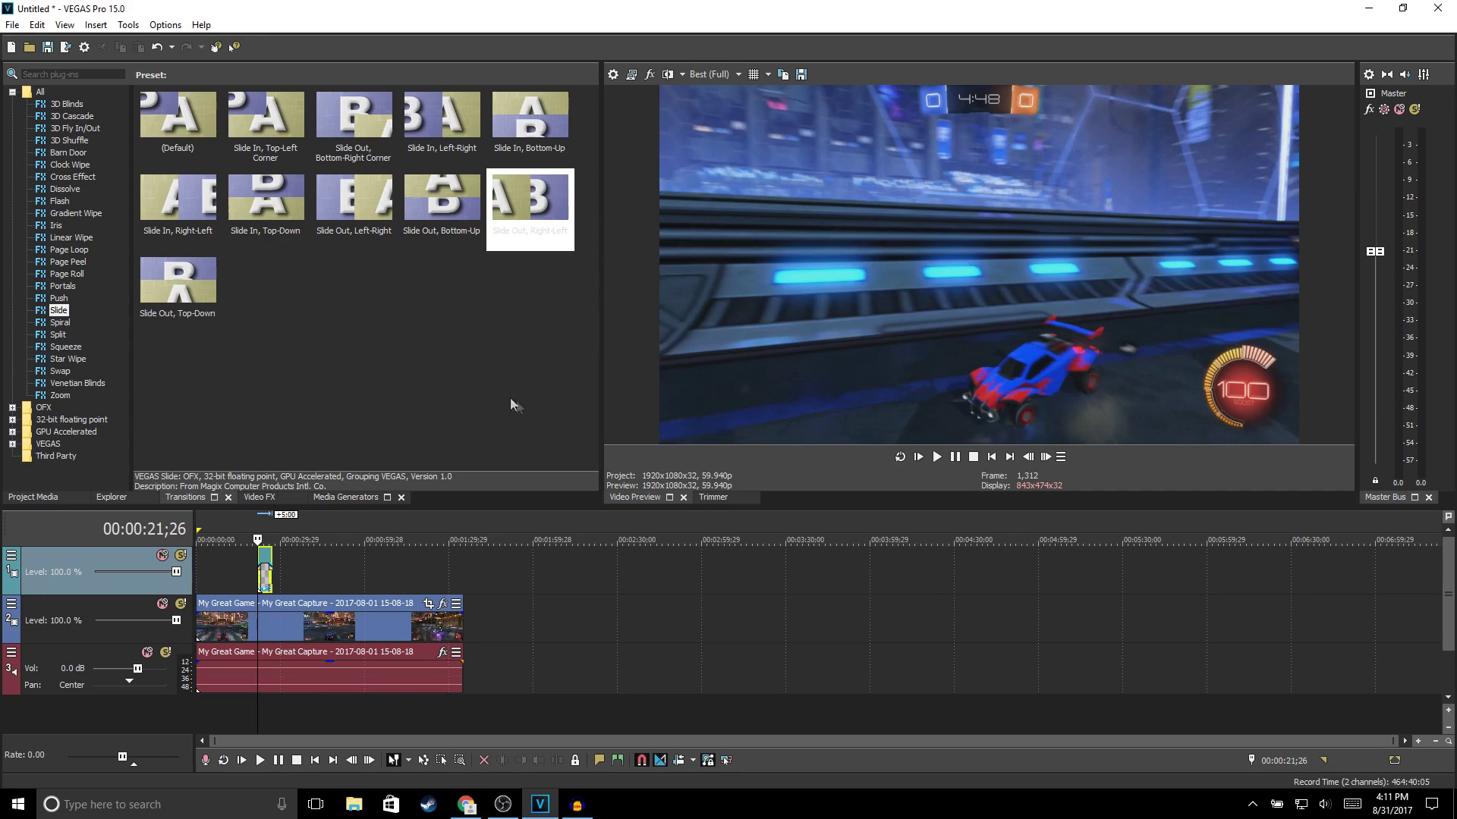